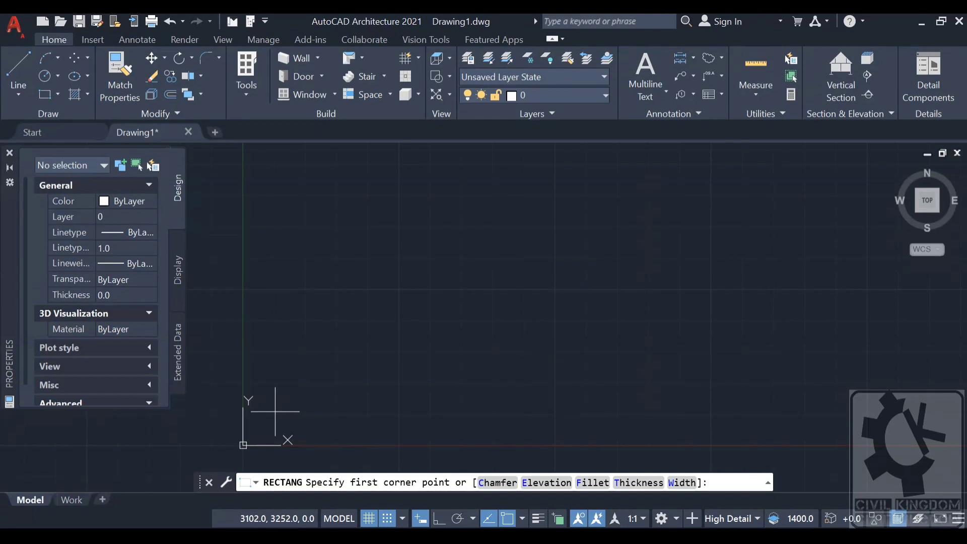
# - Draw a 5000 by 5000 square with the Rectangle tool just above and beside the origin, and select it
pyautogui.click(270, 419)
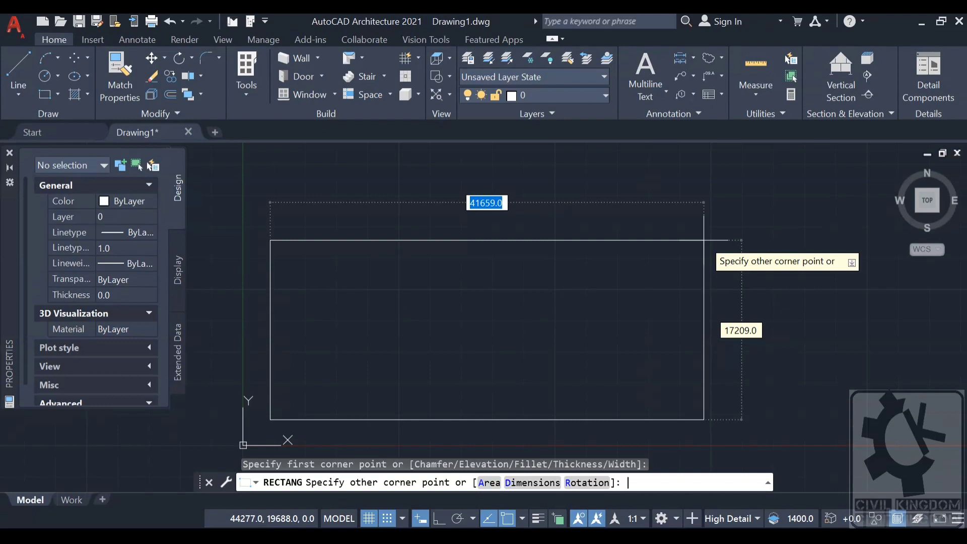
pyautogui.press('Tab')
pyautogui.press('Tab')
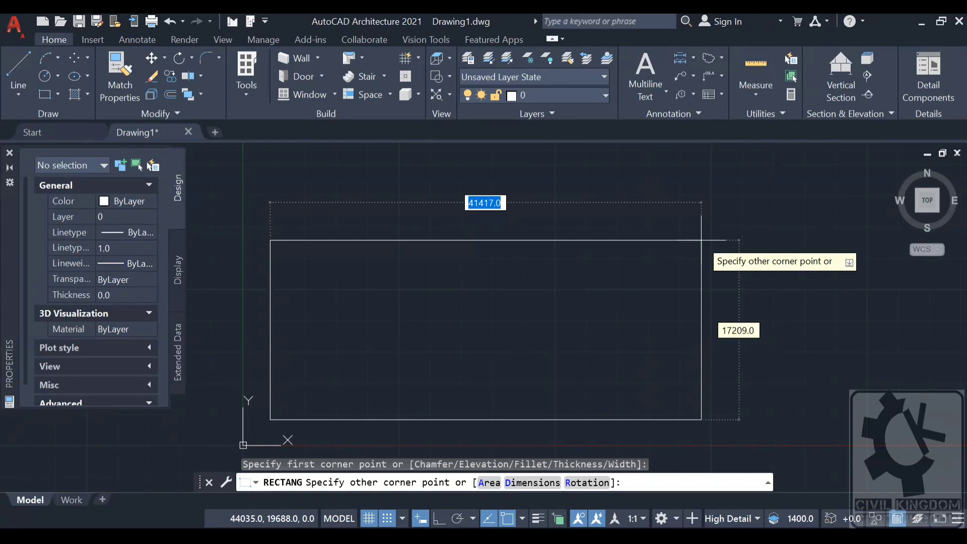
pyautogui.write('5000')
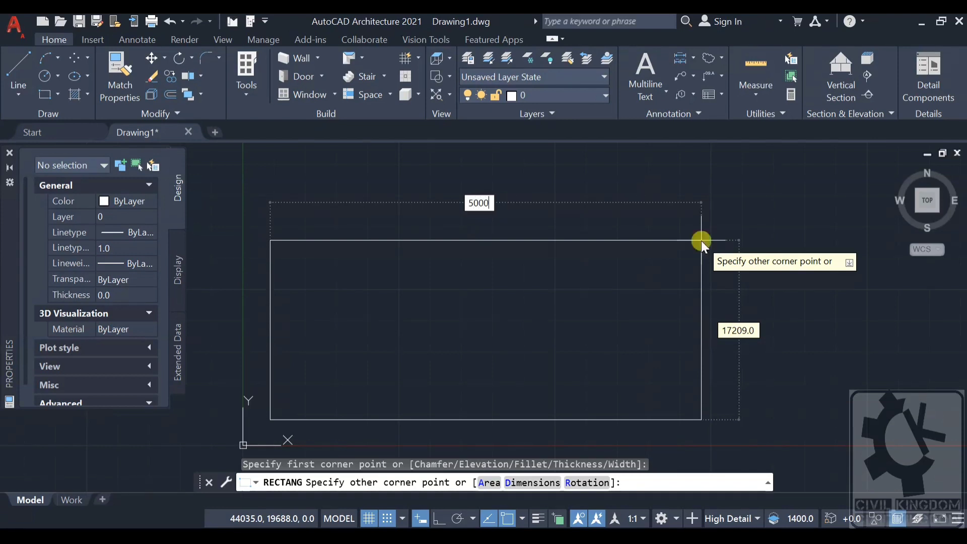
pyautogui.press('Tab')
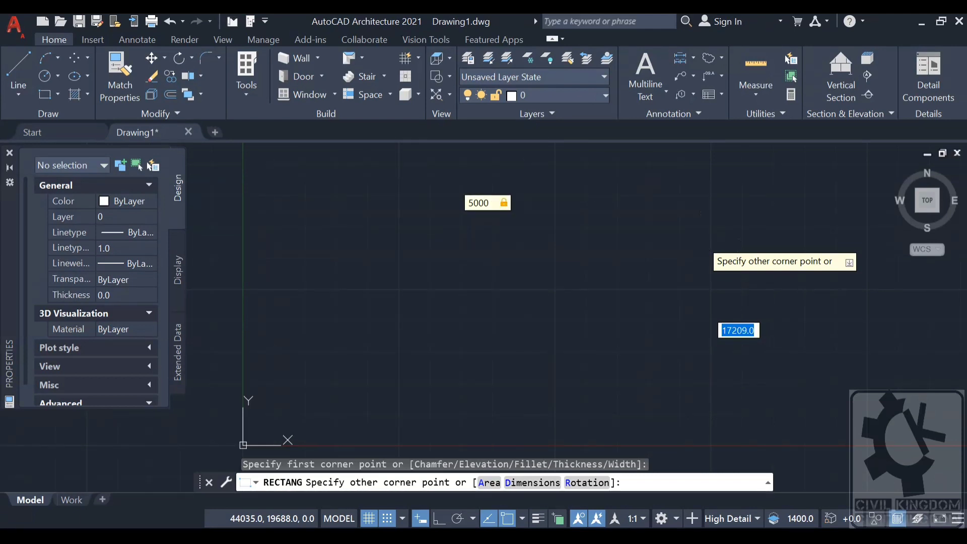
pyautogui.write('5')
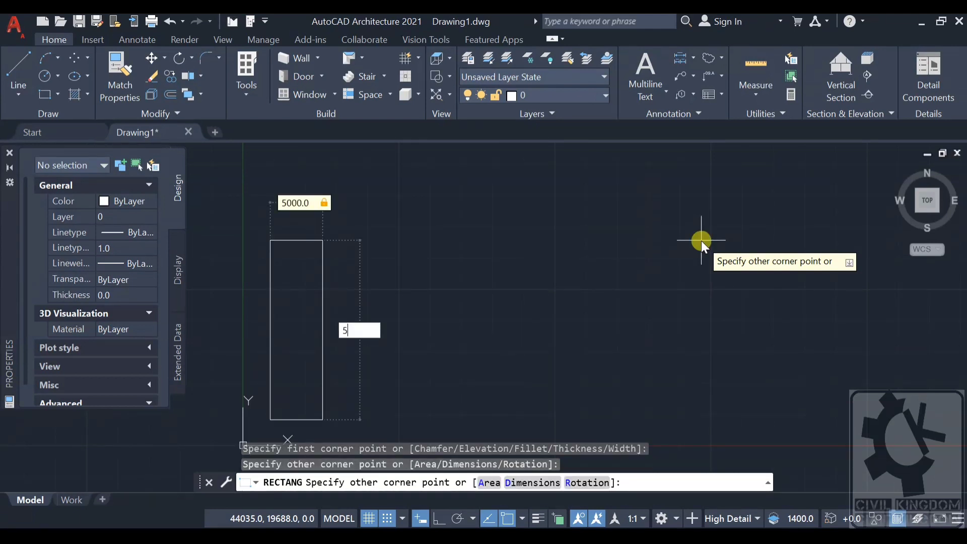
pyautogui.write('000')
pyautogui.press('Return')
pyautogui.moveTo(315, 367); pyautogui.dragTo(389, 325, button='middle')
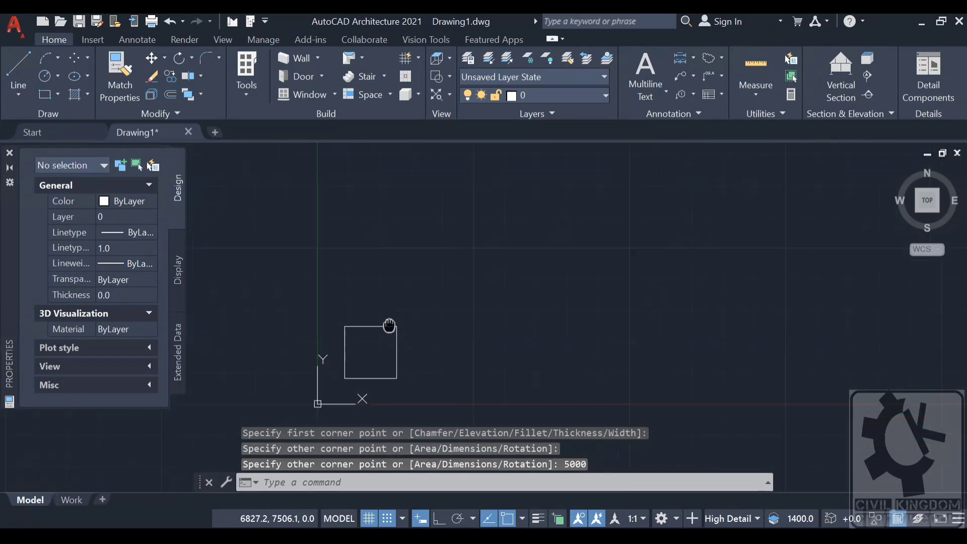
pyautogui.scroll(4, 396, 362)
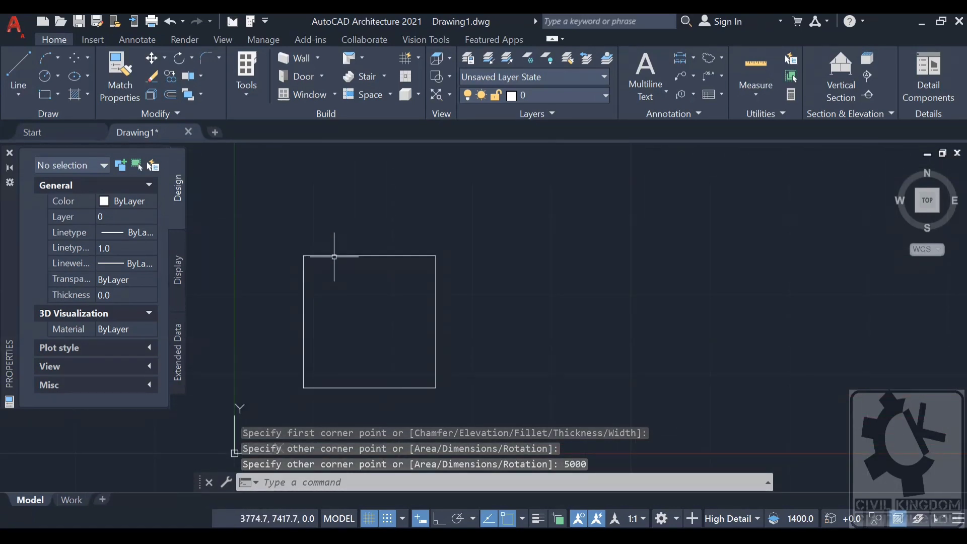
pyautogui.click(334, 257)
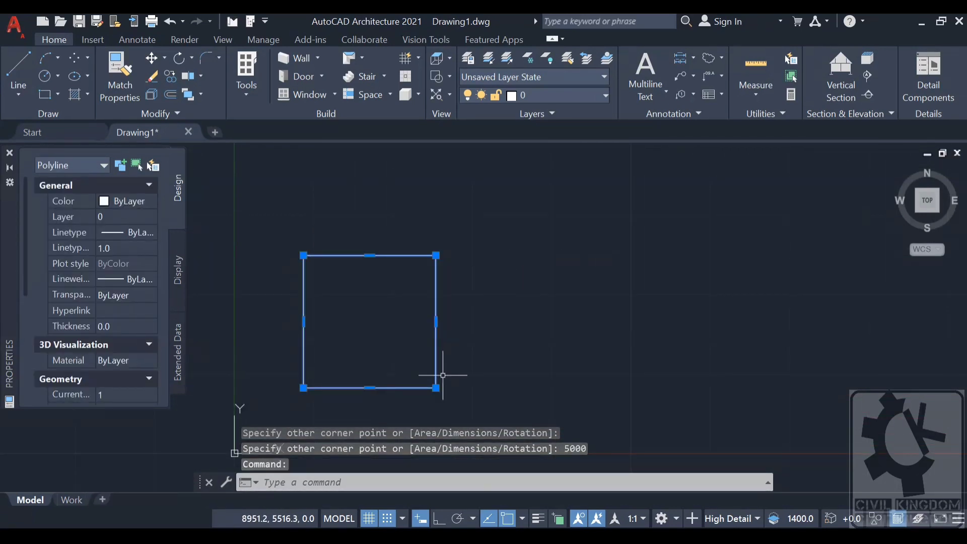
pyautogui.scroll(-2, 463, 340)
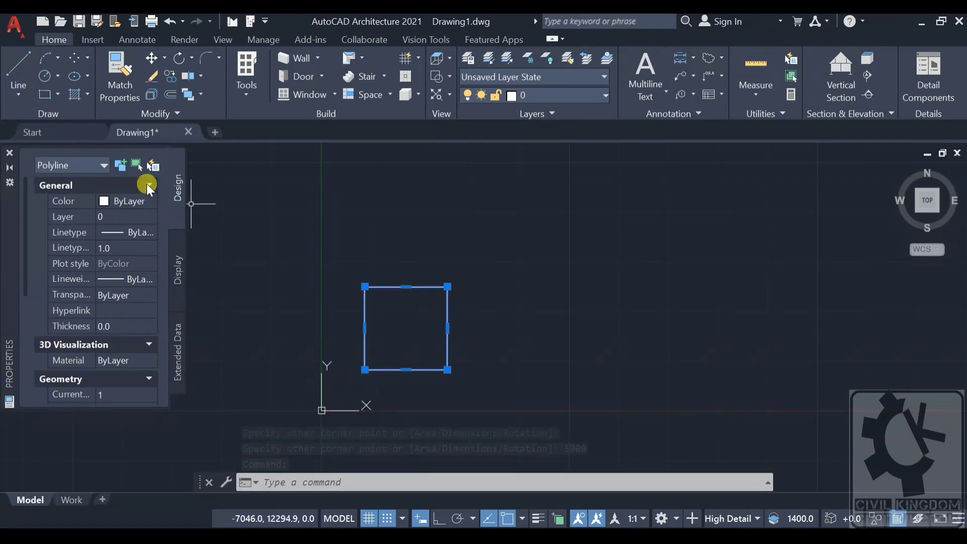
# - Draw a 10000 by 10000 square with the Rectangle tool to the right of the 5000 square
pyautogui.click(46, 95)
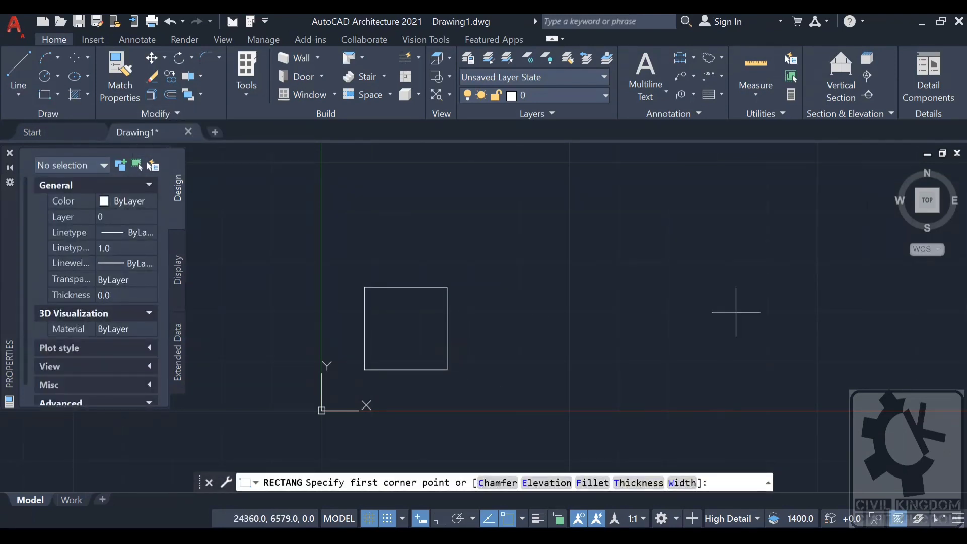
pyautogui.click(488, 399)
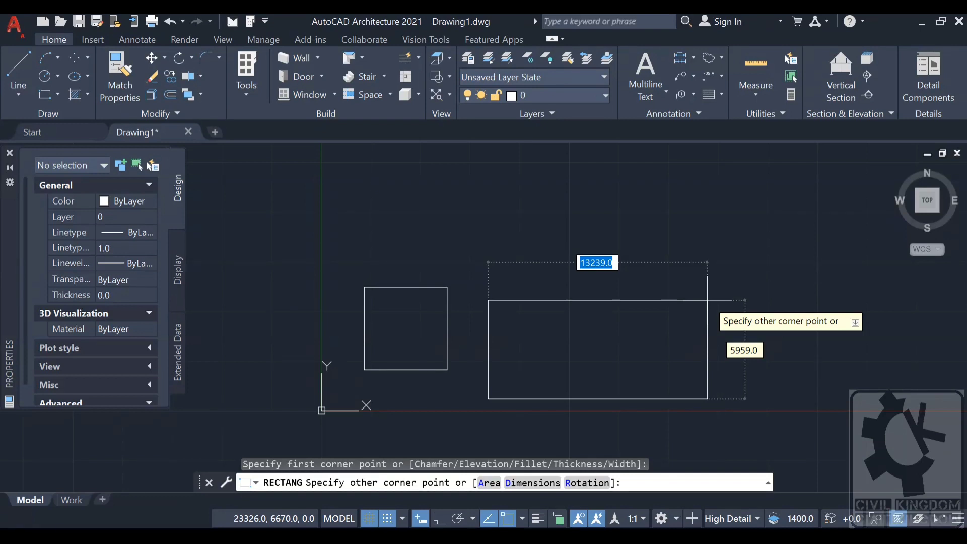
pyautogui.press('Tab')
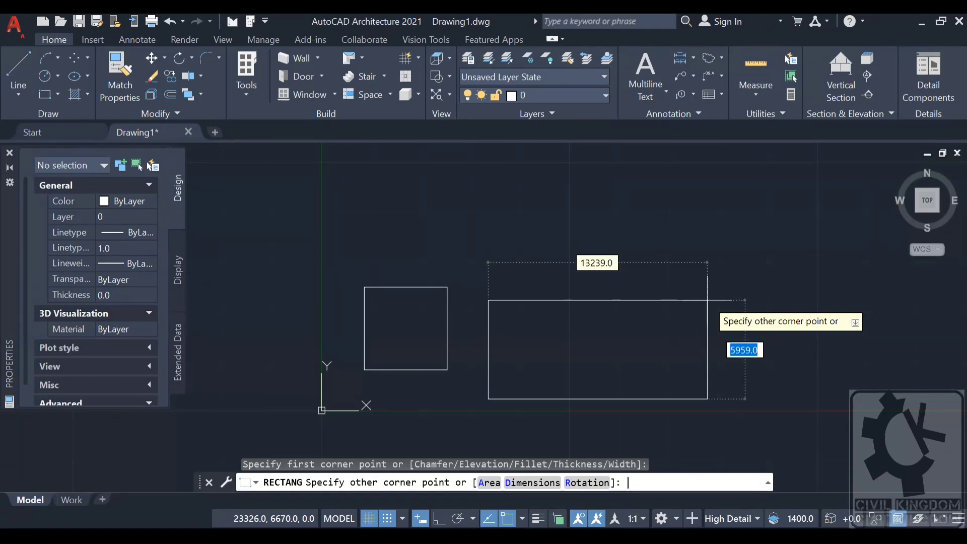
pyautogui.press('Tab')
pyautogui.press('Tab')
pyautogui.press('Tab')
pyautogui.press('Tab')
pyautogui.press('Tab')
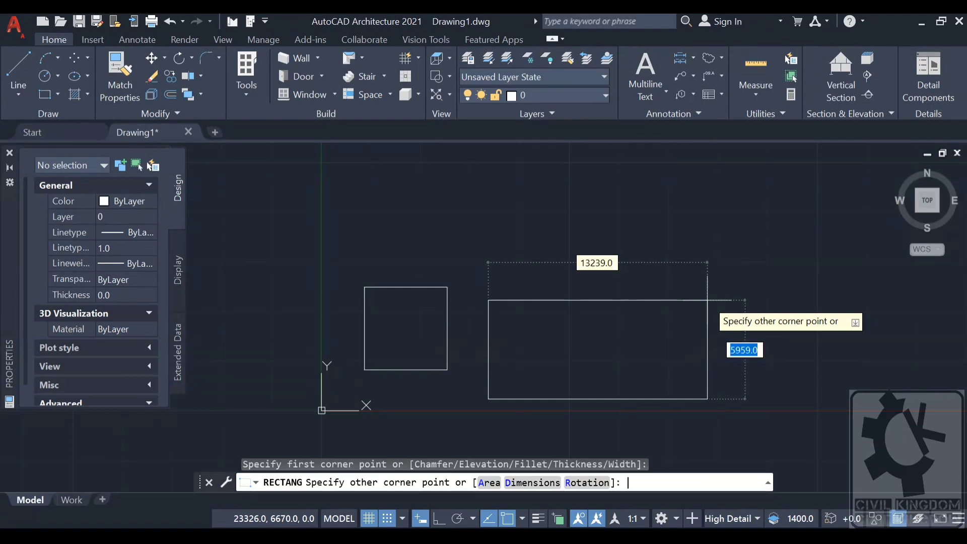
pyautogui.press('Tab')
pyautogui.press('Tab')
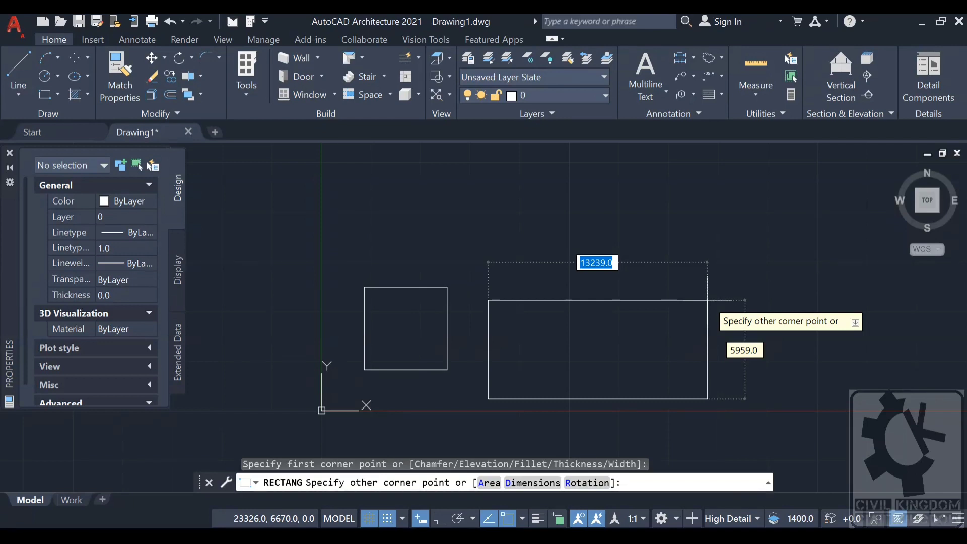
pyautogui.write('10000')
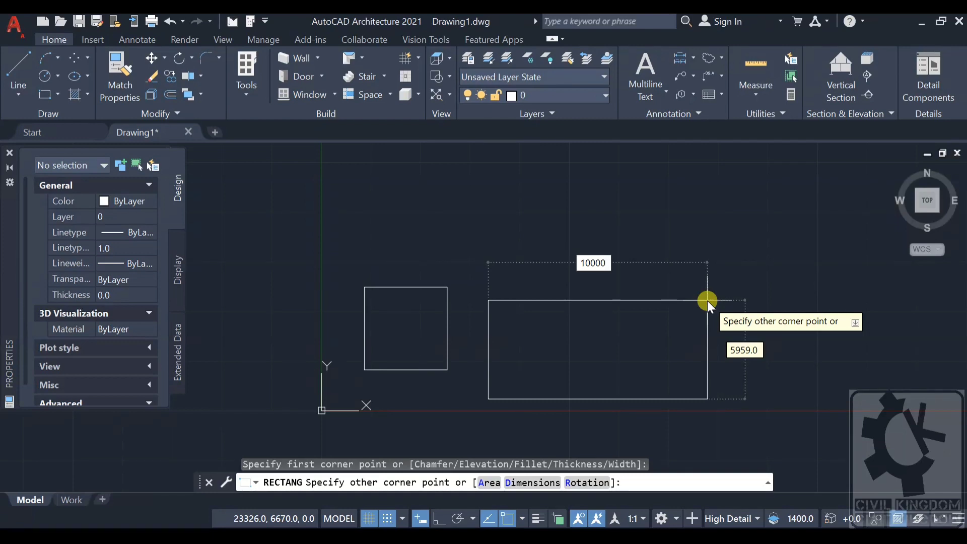
pyautogui.press('Tab')
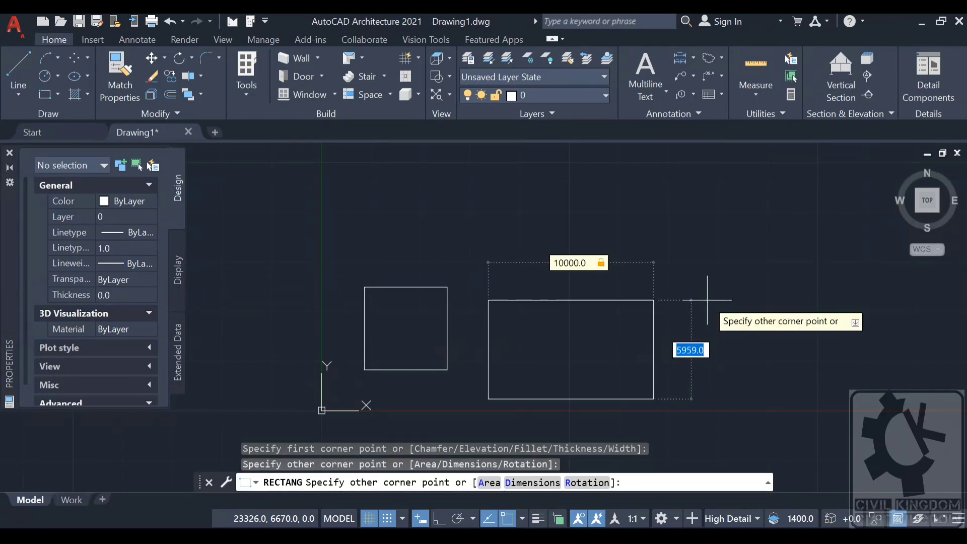
pyautogui.write('10000')
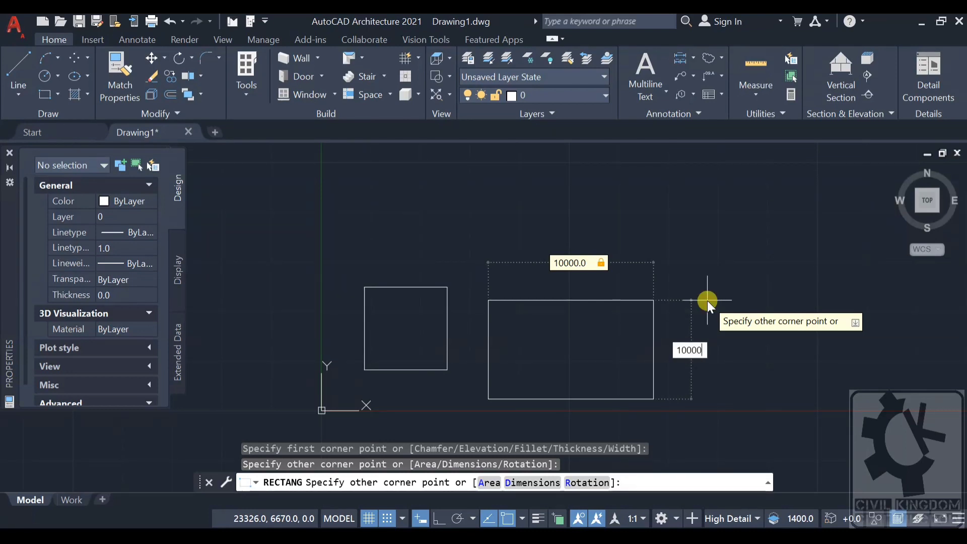
pyautogui.press('Return')
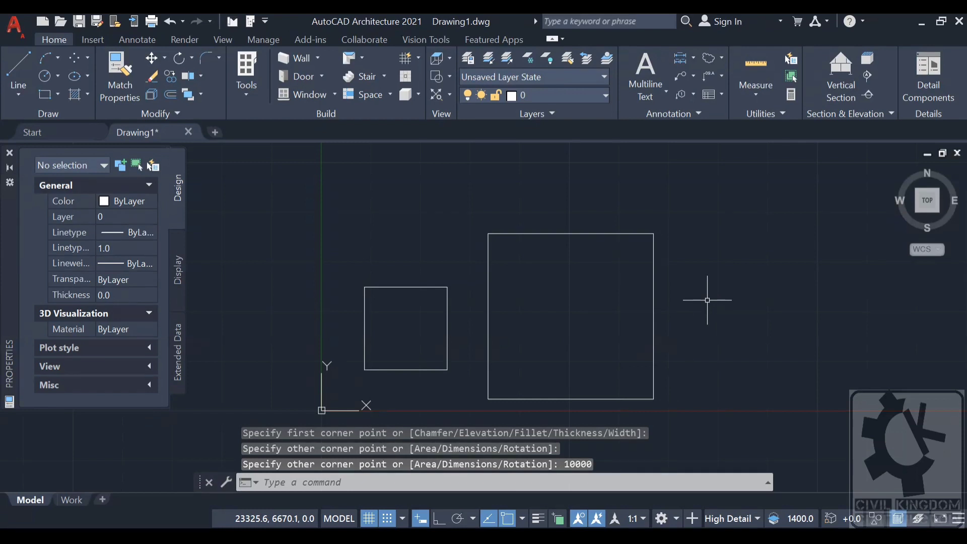
# - Draw an open chain of eight connected freehand line segments, starting right of the larger square and passing around both squares to end below them
pyautogui.scroll(-3, 655, 303)
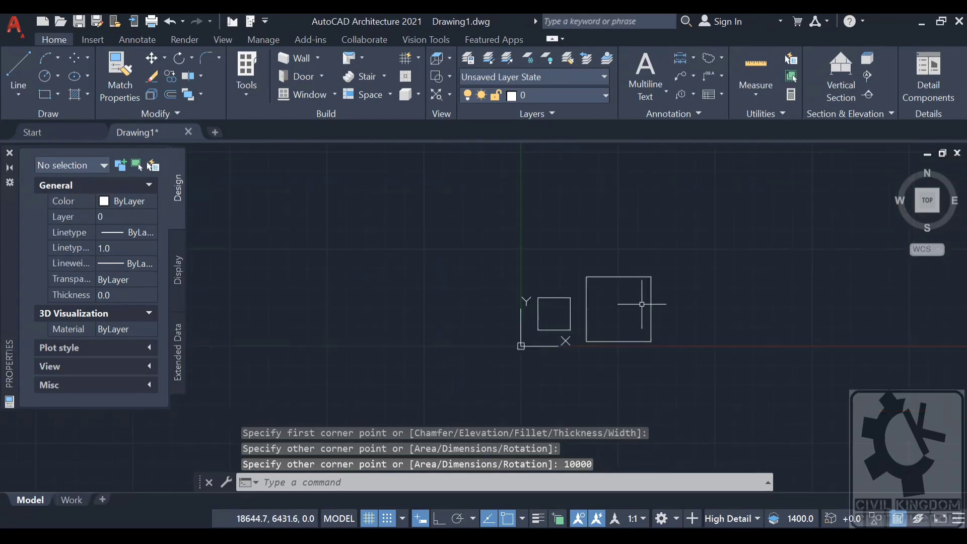
pyautogui.moveTo(701, 305)
pyautogui.mouseDown(button='middle')
pyautogui.moveTo(642, 313)
pyautogui.moveTo(646, 332)
pyautogui.mouseUp(button='middle')
pyautogui.scroll(6, 594, 312)
pyautogui.scroll(-4, 594, 312)
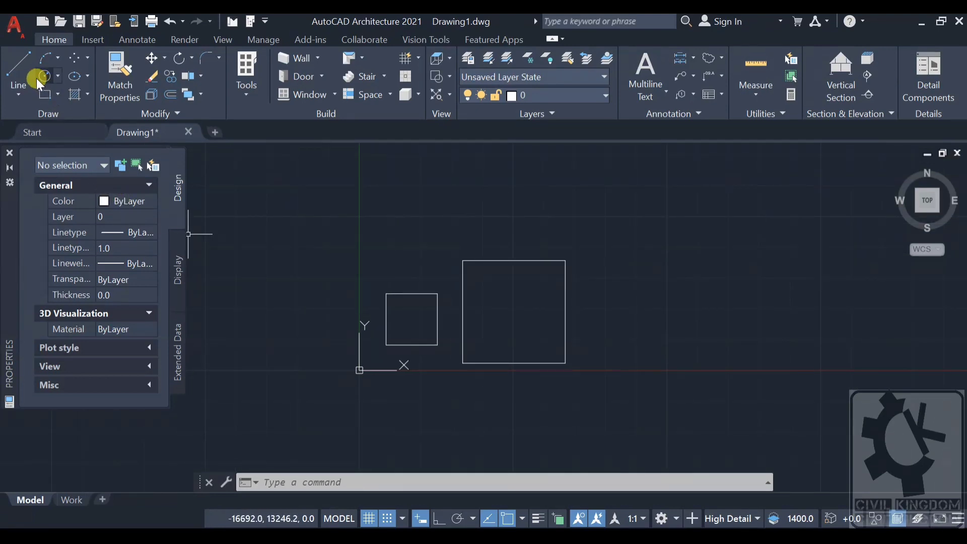
pyautogui.click(20, 65)
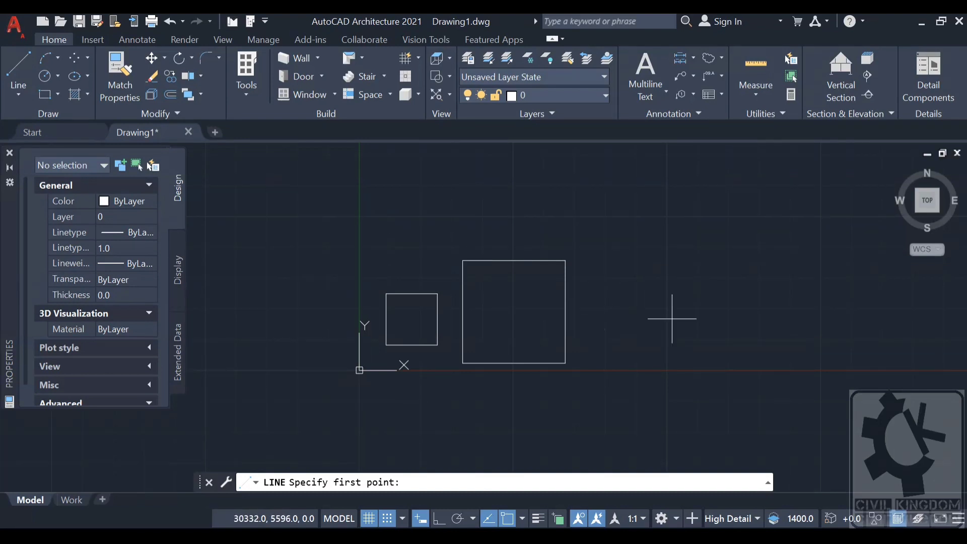
pyautogui.click(598, 352)
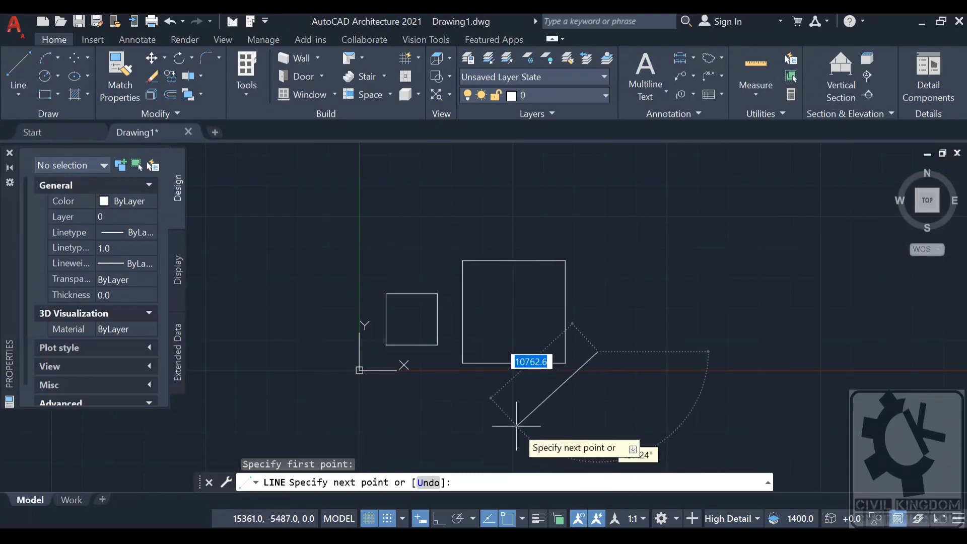
pyautogui.click(710, 236)
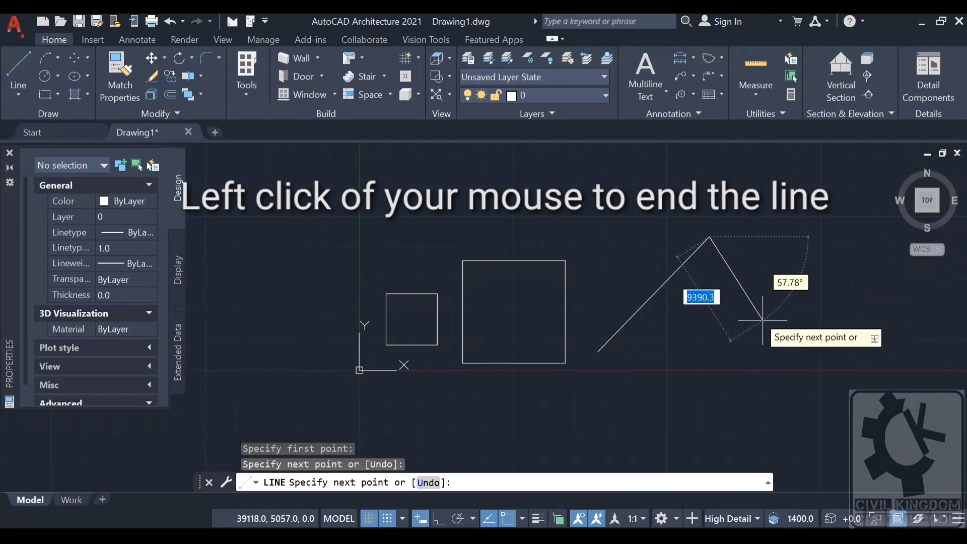
pyautogui.click(800, 347)
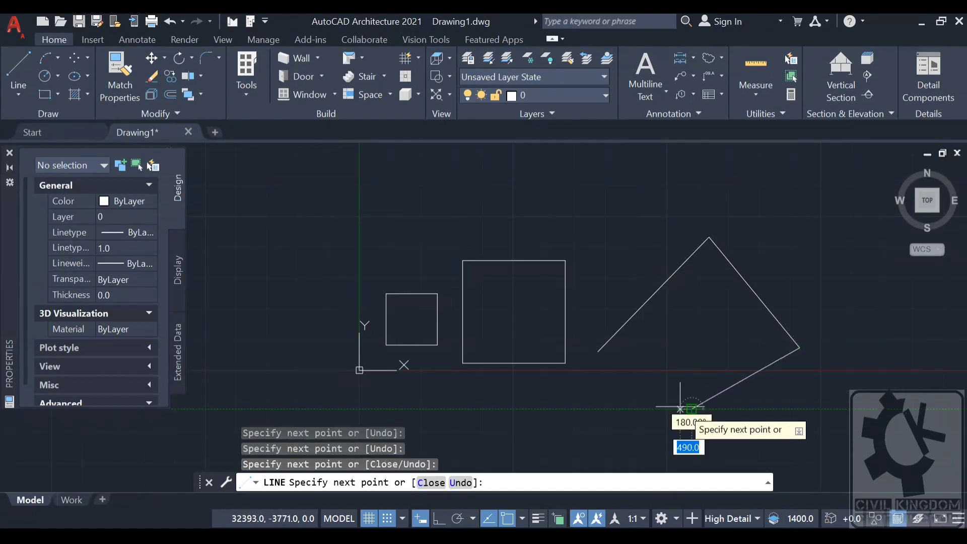
pyautogui.click(692, 408)
pyautogui.click(556, 240)
pyautogui.click(445, 205)
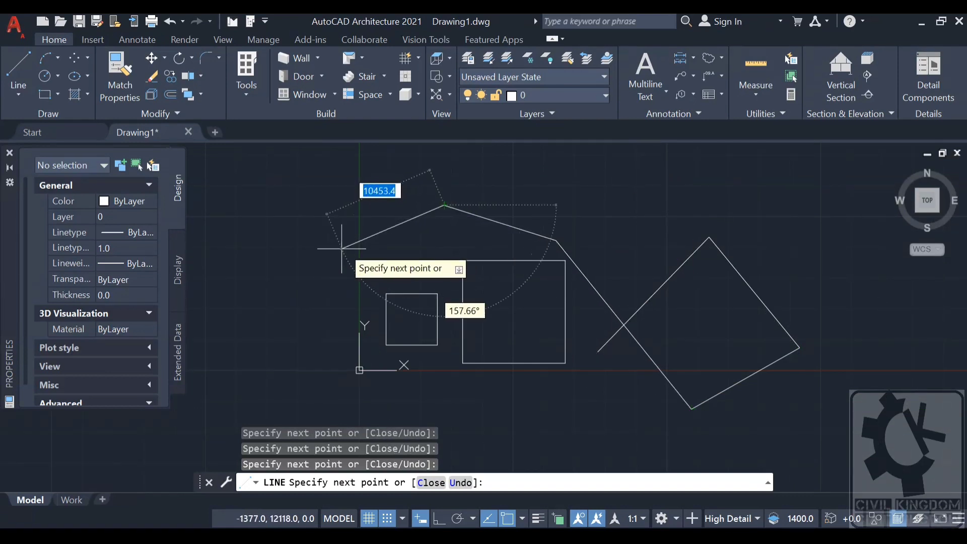
pyautogui.click(305, 305)
pyautogui.click(456, 409)
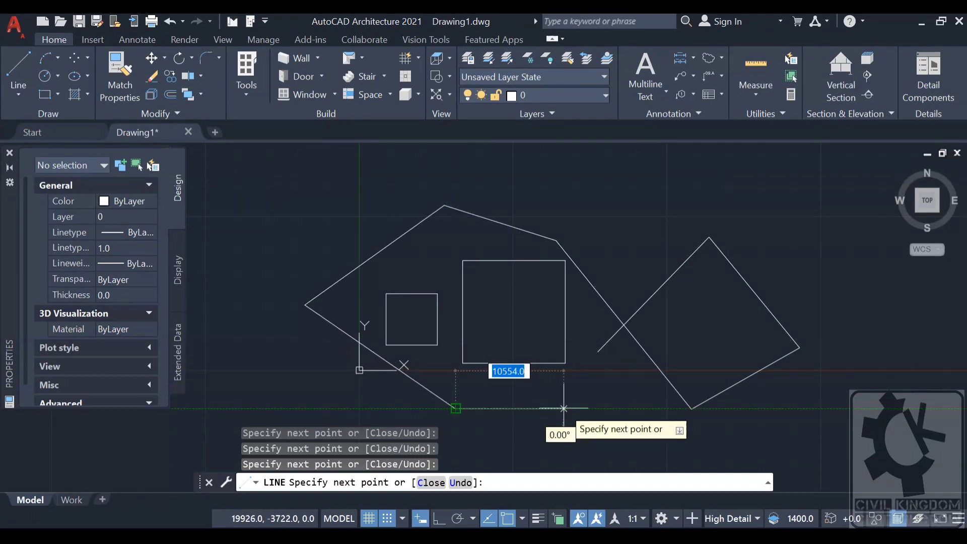
pyautogui.click(564, 409)
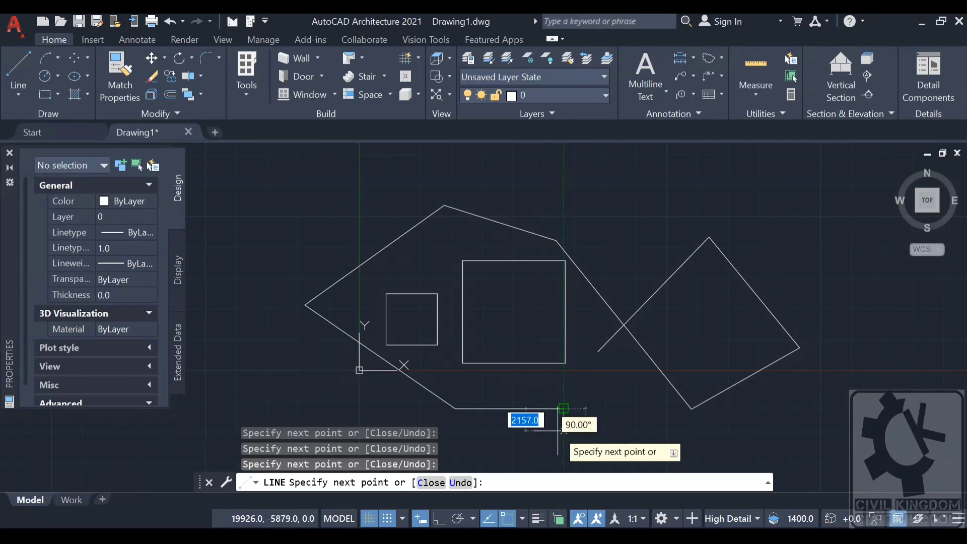
pyautogui.press('Escape')
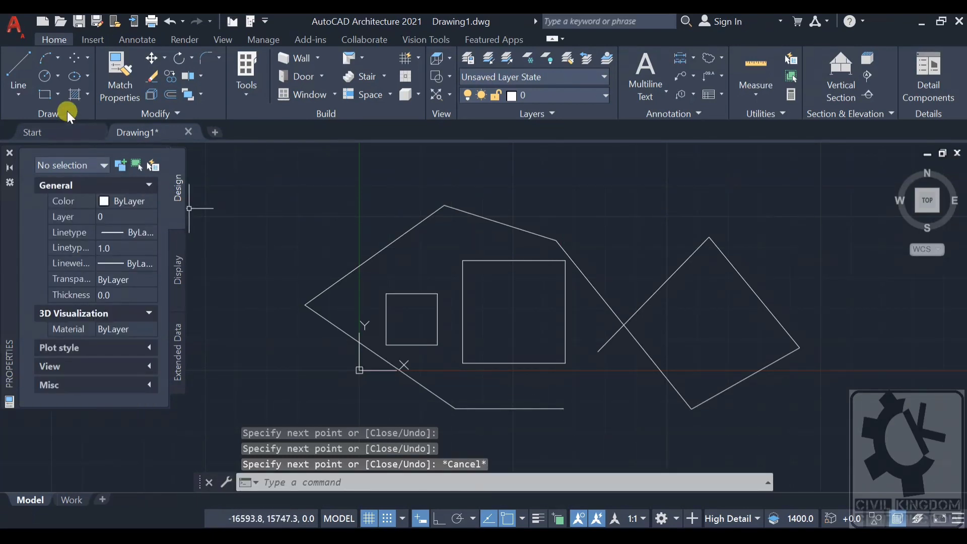
# - Draw a circle of radius 5000 in the empty area to the right of the line chain
pyautogui.click(46, 75)
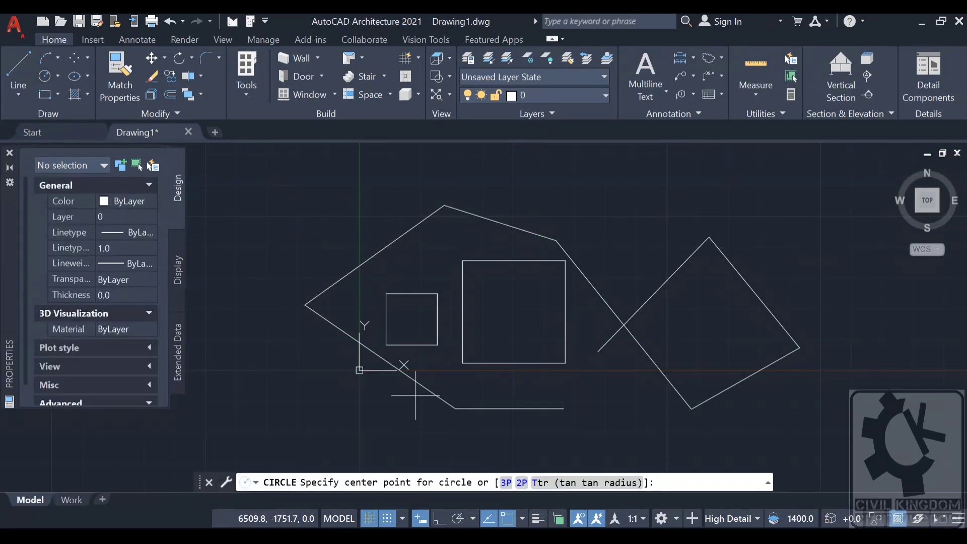
pyautogui.scroll(-2, 313, 371)
pyautogui.moveTo(655, 292); pyautogui.dragTo(475, 335, button='middle')
pyautogui.click(468, 346)
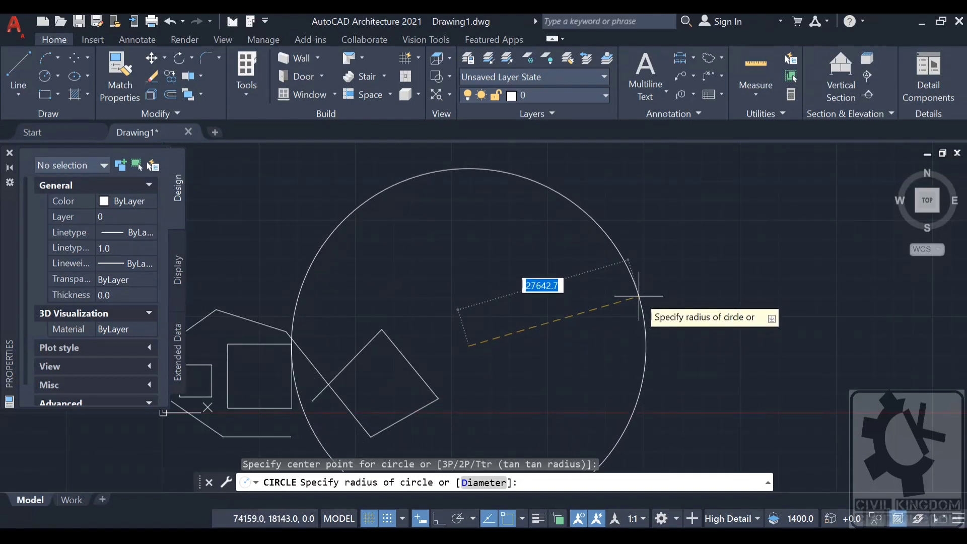
pyautogui.write('5000')
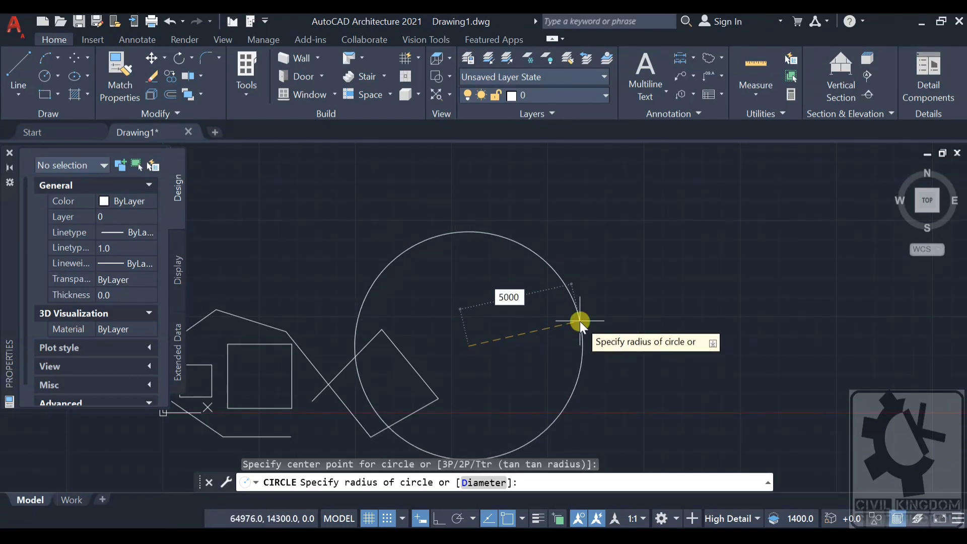
pyautogui.press('Return')
# - Draw a circle of diameter 5000 with the Center, Diameter method, above and slightly left of the existing circle
pyautogui.scroll(4, 463, 354)
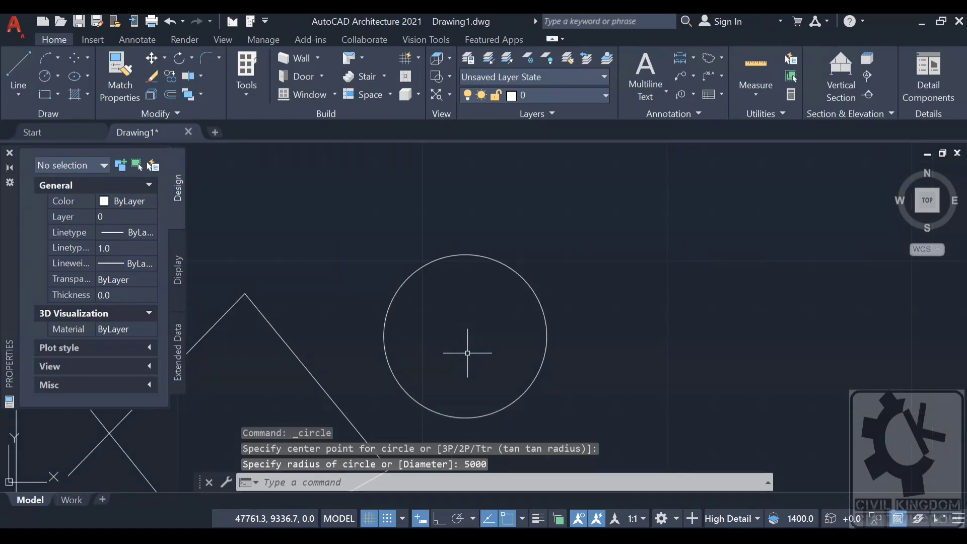
pyautogui.scroll(-4, 463, 354)
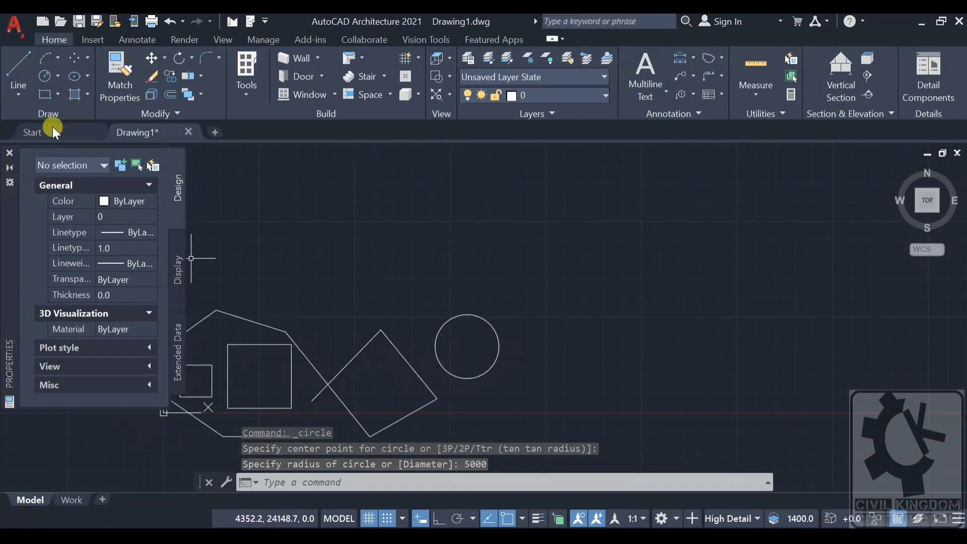
pyautogui.click(48, 80)
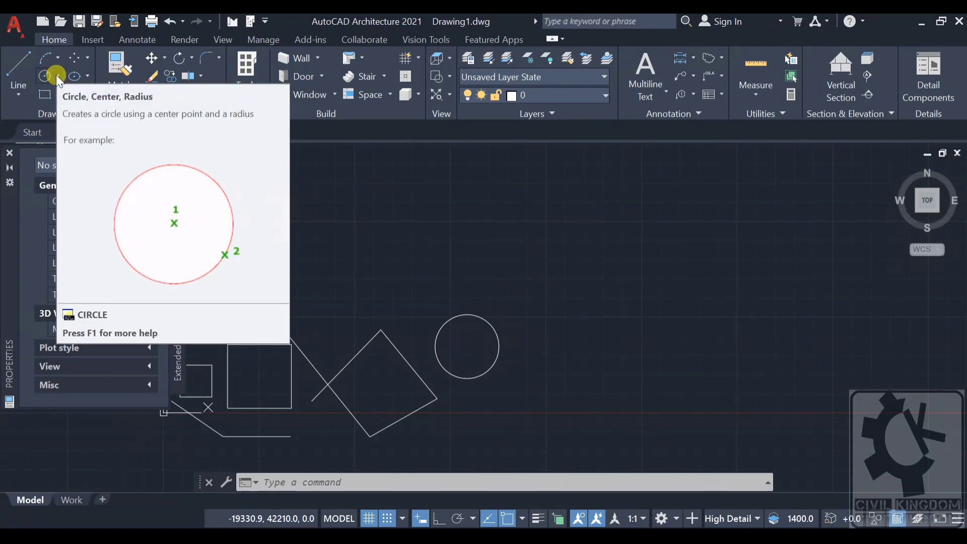
pyautogui.click(57, 77)
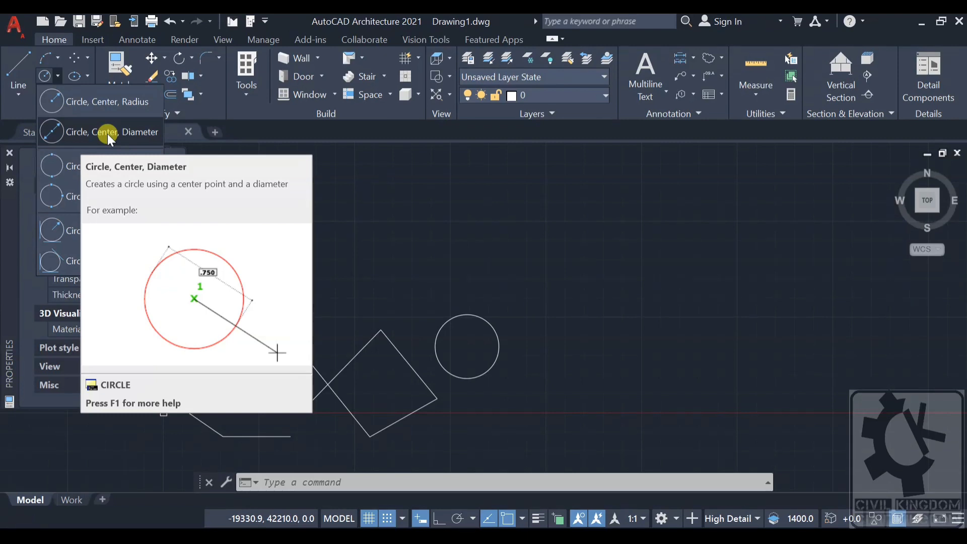
pyautogui.click(107, 134)
pyautogui.click(412, 267)
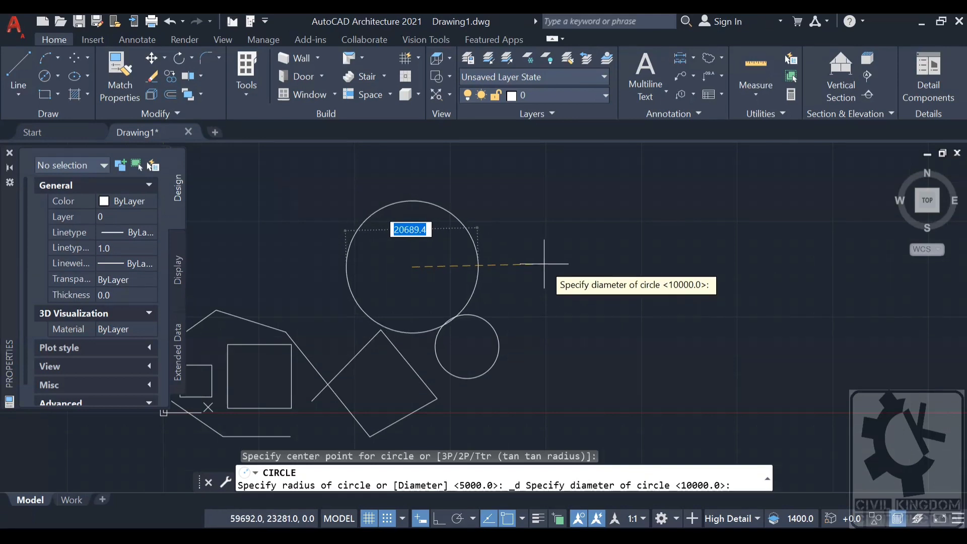
pyautogui.write('000')
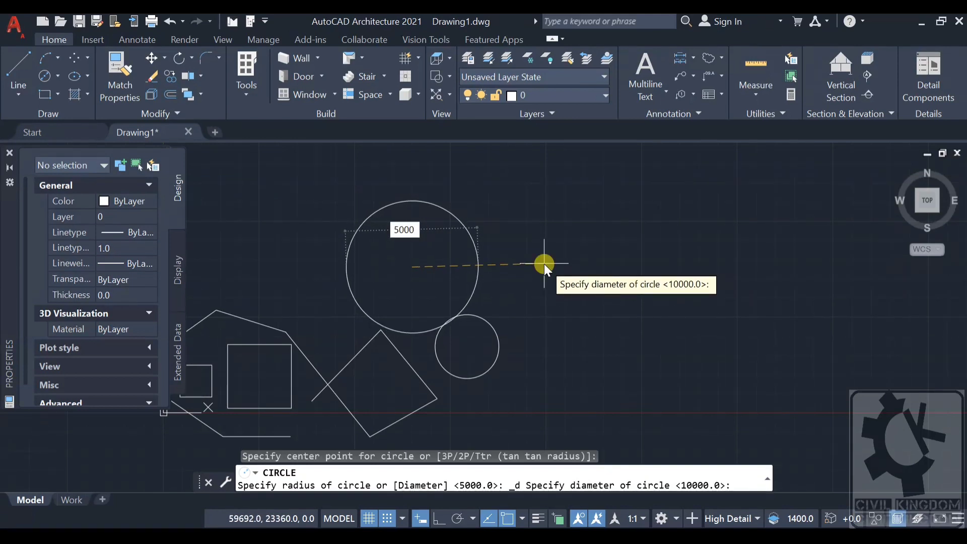
pyautogui.press('Return')
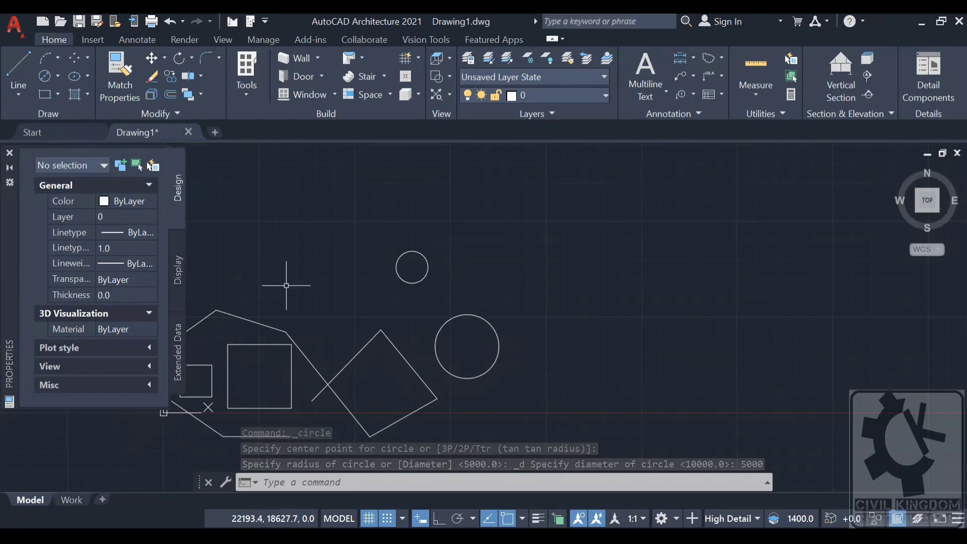
# - Draw an open polyline of six freehand segments, starting upper right of the circles and passing over them to end above the line chain
pyautogui.click(16, 86)
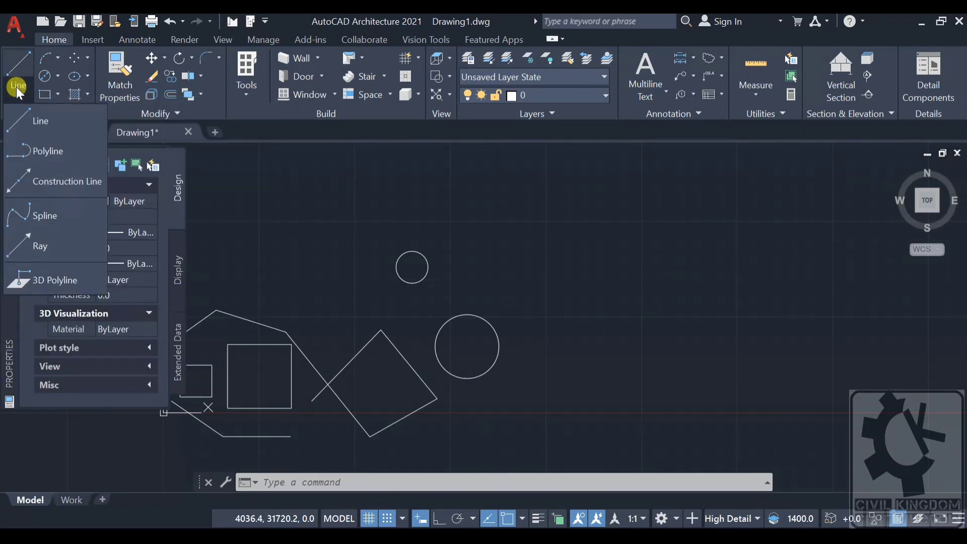
pyautogui.click(40, 146)
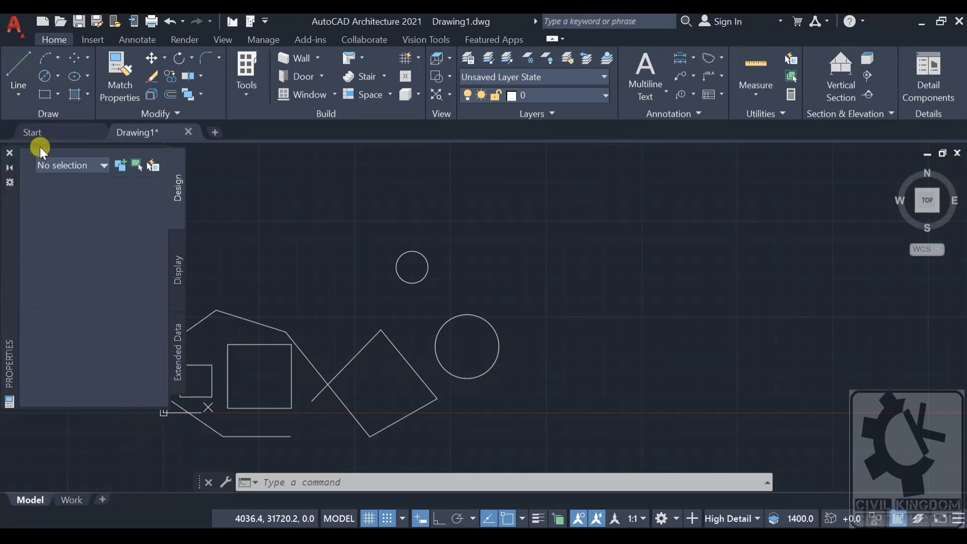
pyautogui.click(575, 213)
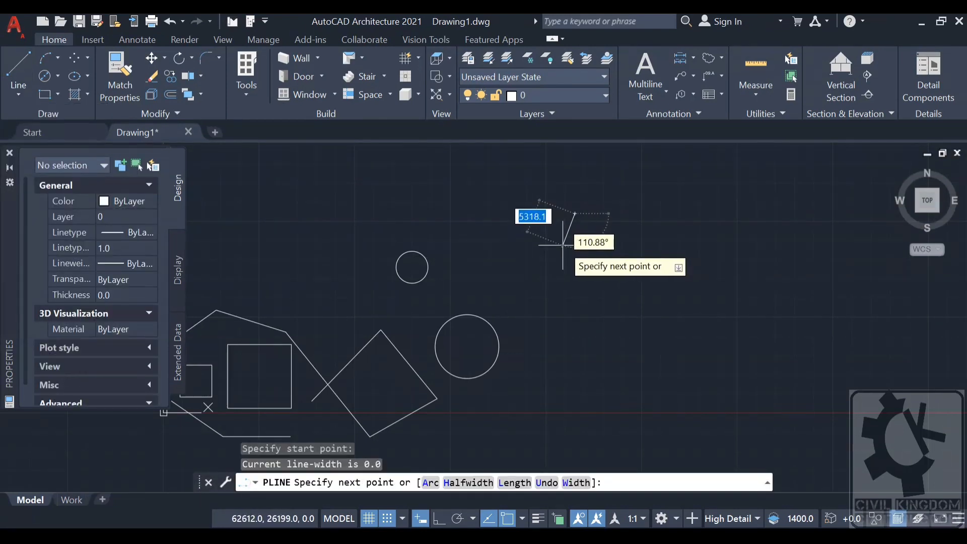
pyautogui.click(556, 294)
pyautogui.click(607, 361)
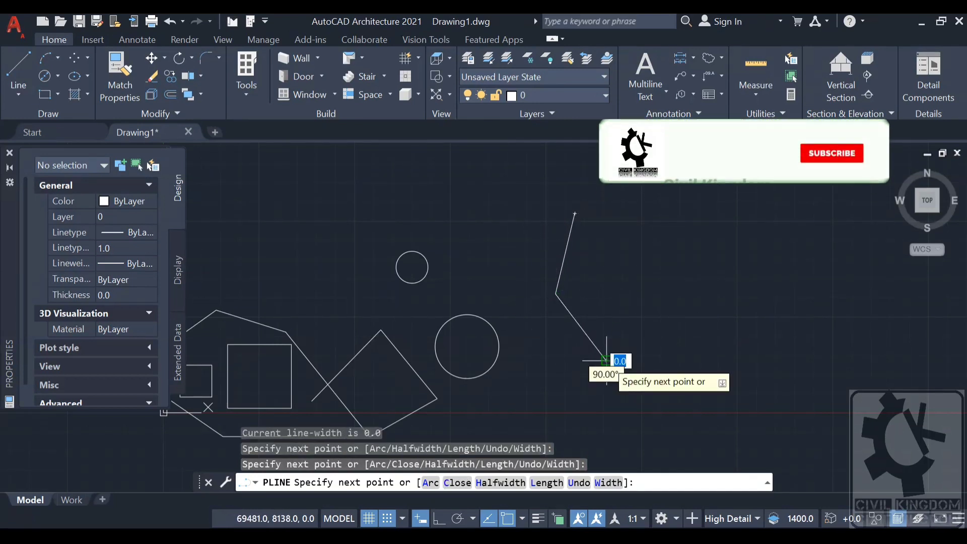
pyautogui.click(538, 396)
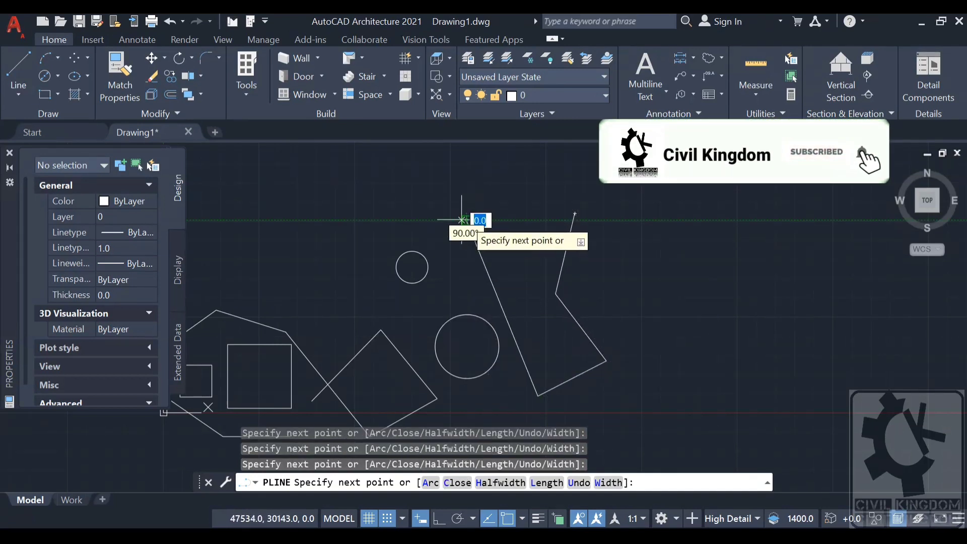
pyautogui.click(467, 220)
pyautogui.click(320, 210)
pyautogui.click(302, 273)
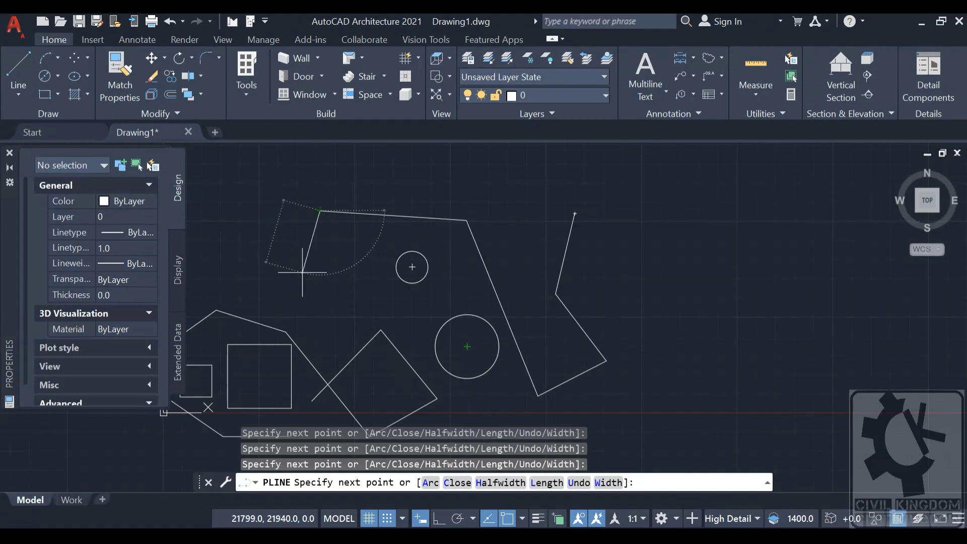
pyautogui.press('Escape')
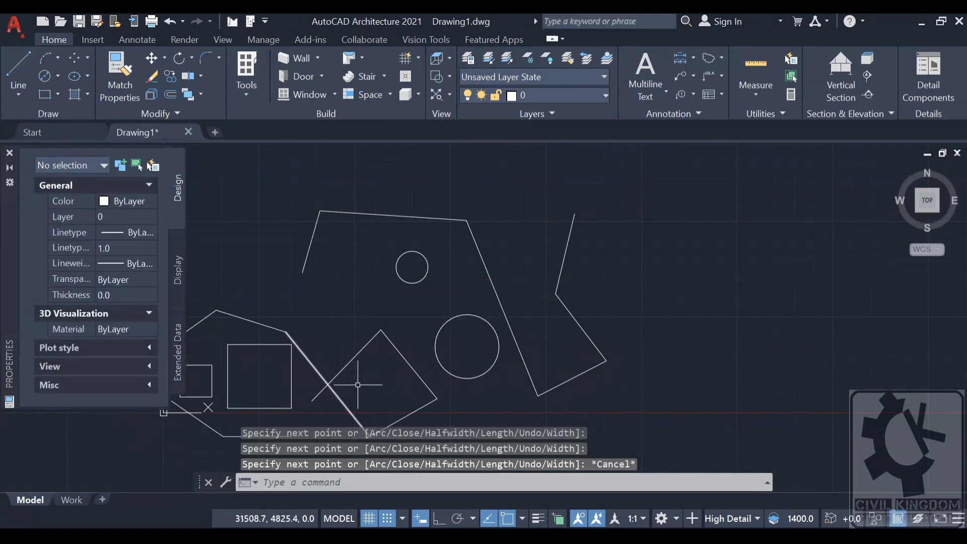
# - Select the last-crossing diagonal segment of the line chain to check how it is picked, and clear the selection
pyautogui.click(355, 358)
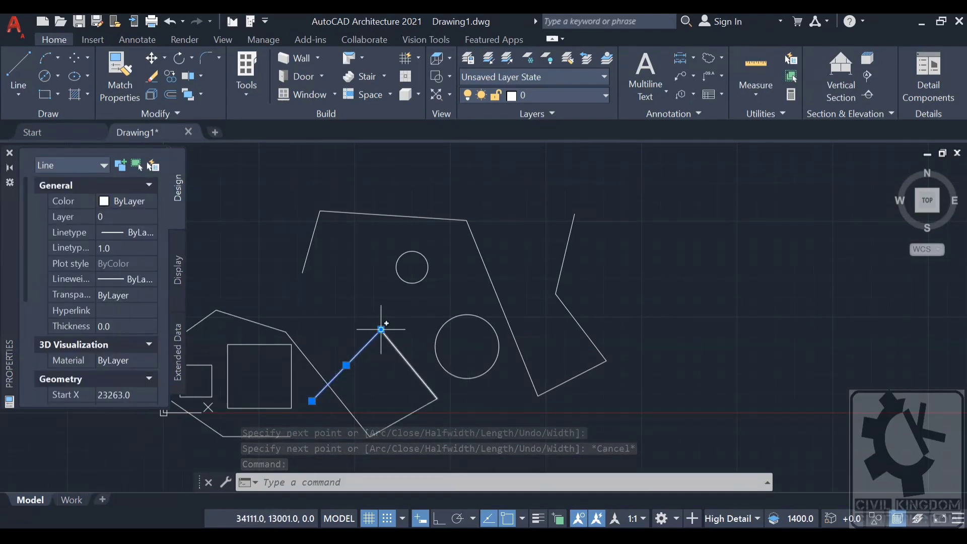
pyautogui.moveTo(381, 330)
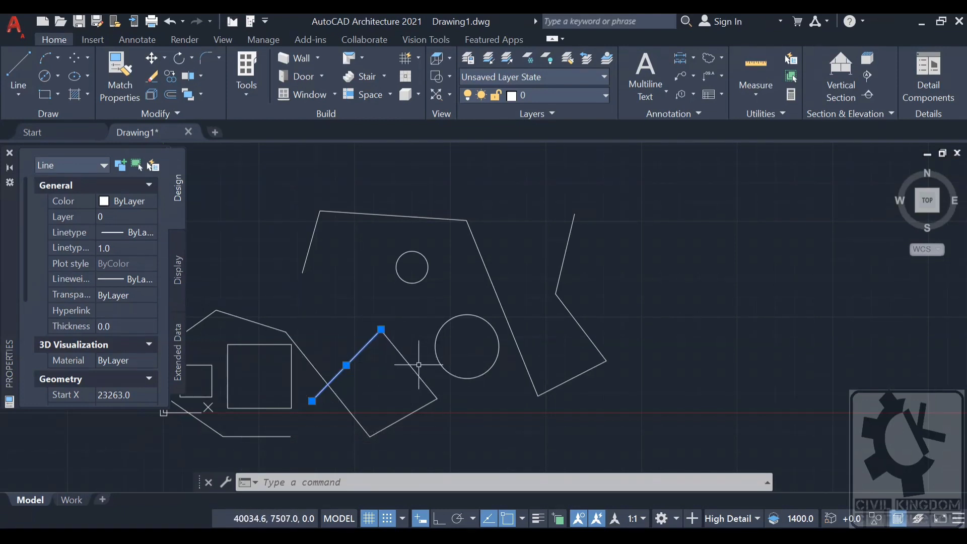
pyautogui.click(496, 410)
pyautogui.press('Escape')
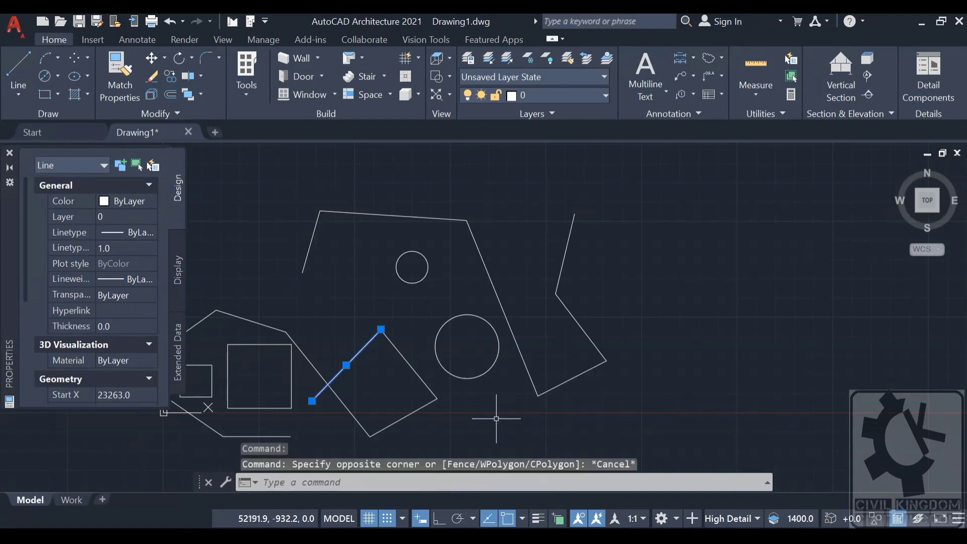
pyautogui.press('Escape')
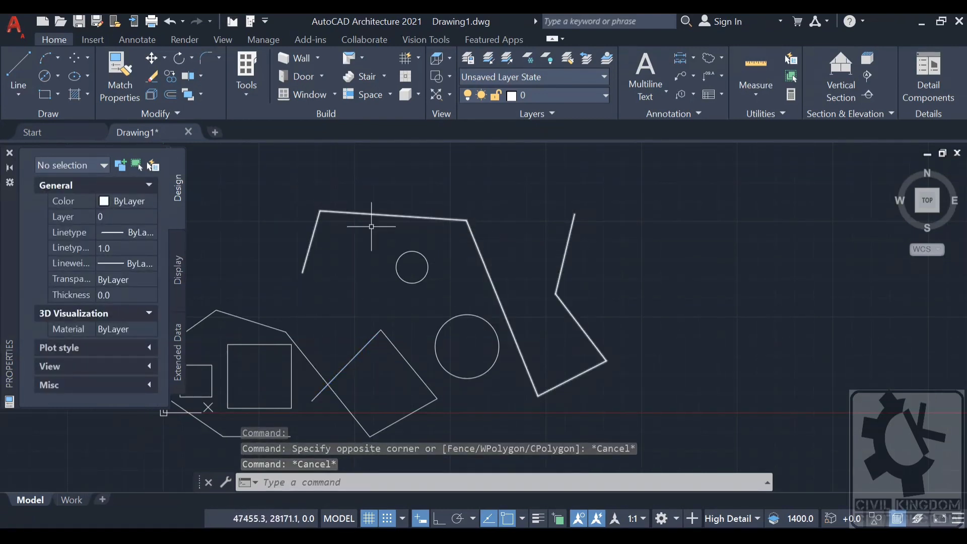
# - Select the open polyline around the circles to compare its selection with the single line, and clear the selection
pyautogui.click(308, 257)
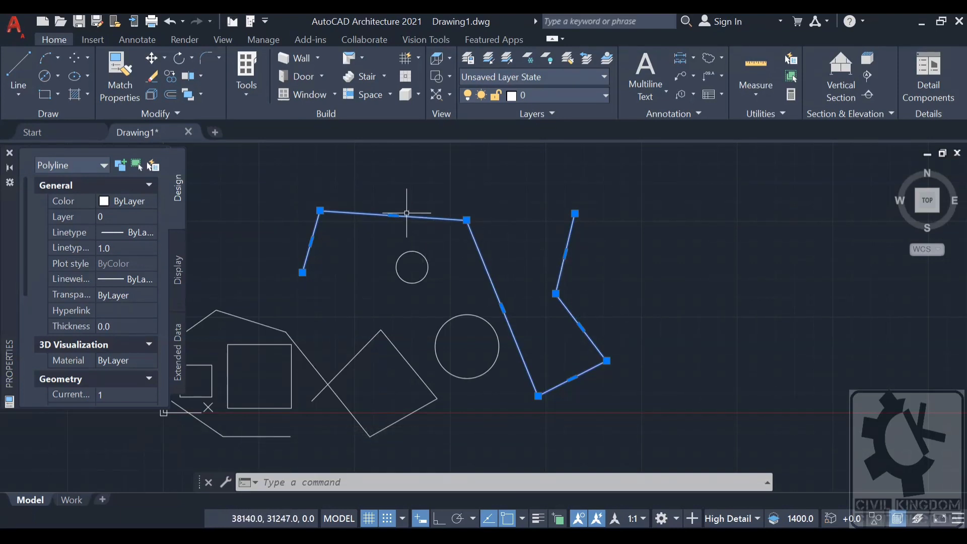
pyautogui.click(661, 249)
pyautogui.press('Escape')
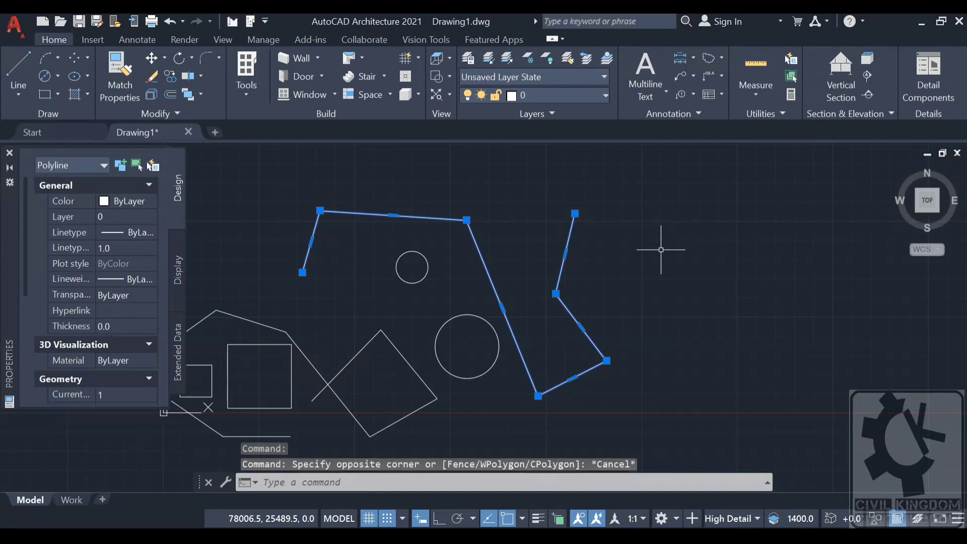
pyautogui.press('Escape')
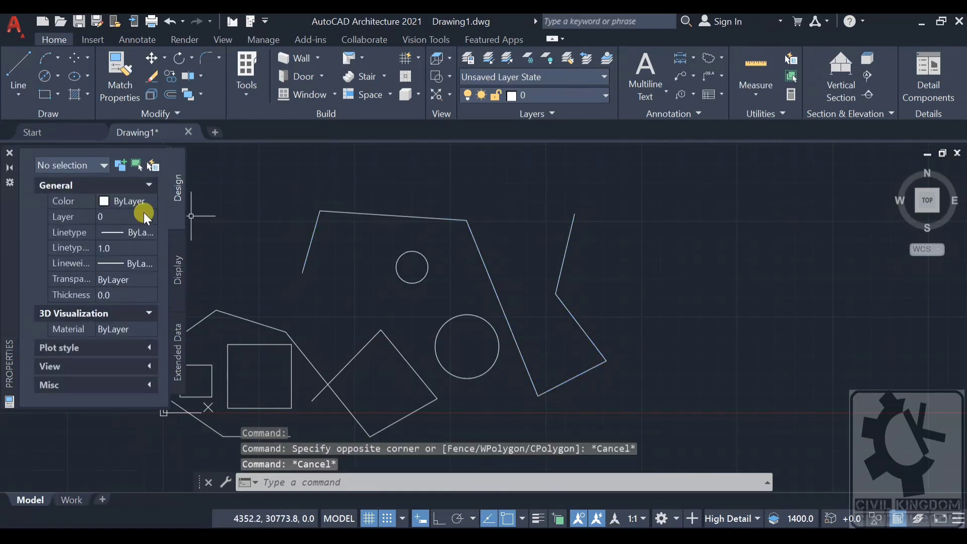
pyautogui.click(75, 76)
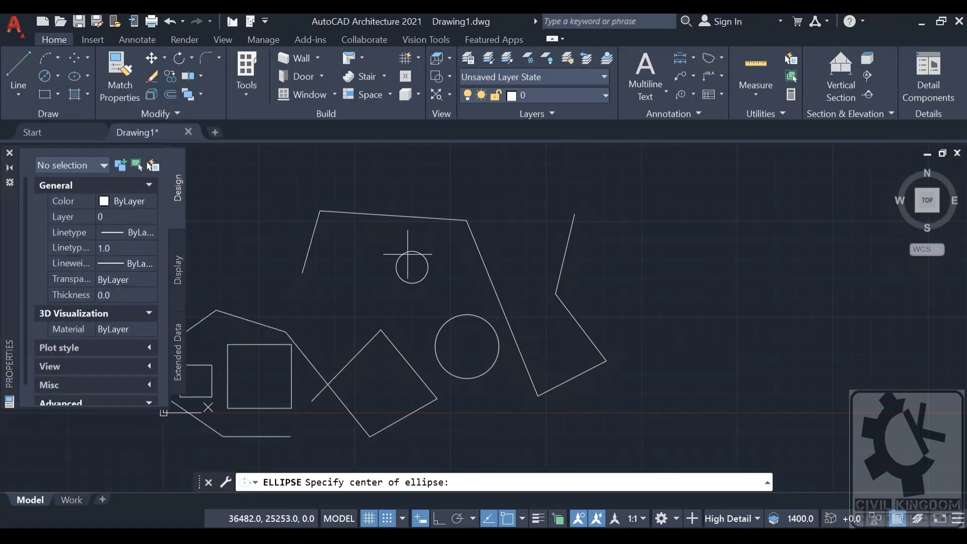
pyautogui.click(616, 258)
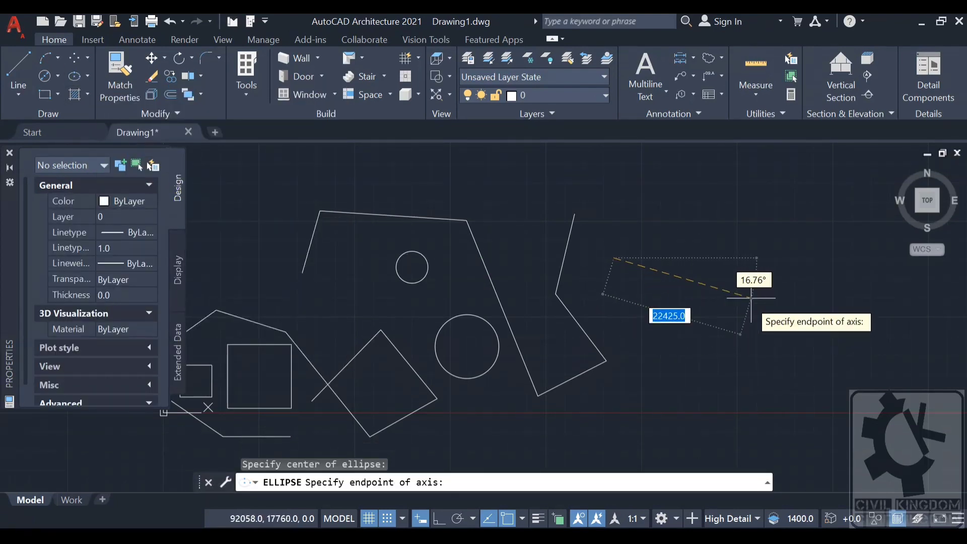
pyautogui.click(776, 261)
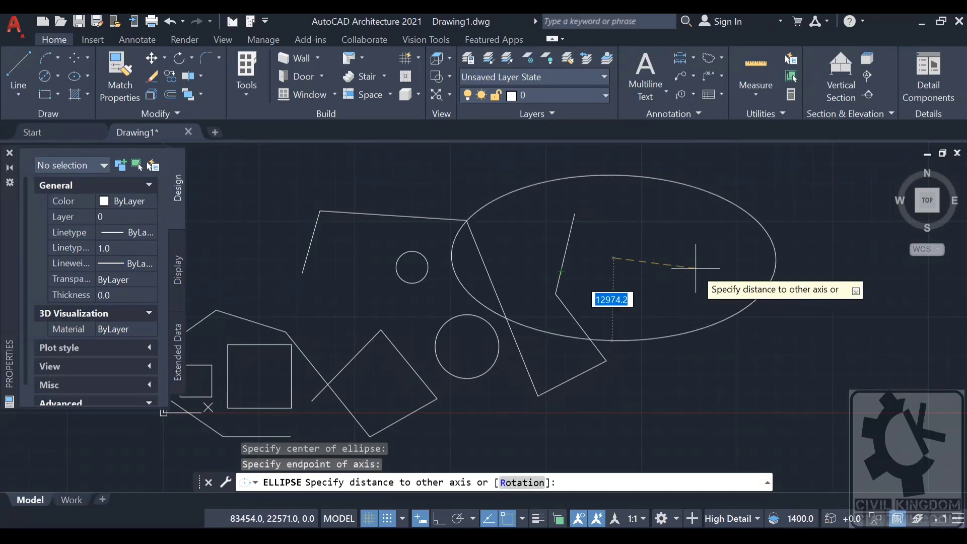
pyautogui.press('Escape')
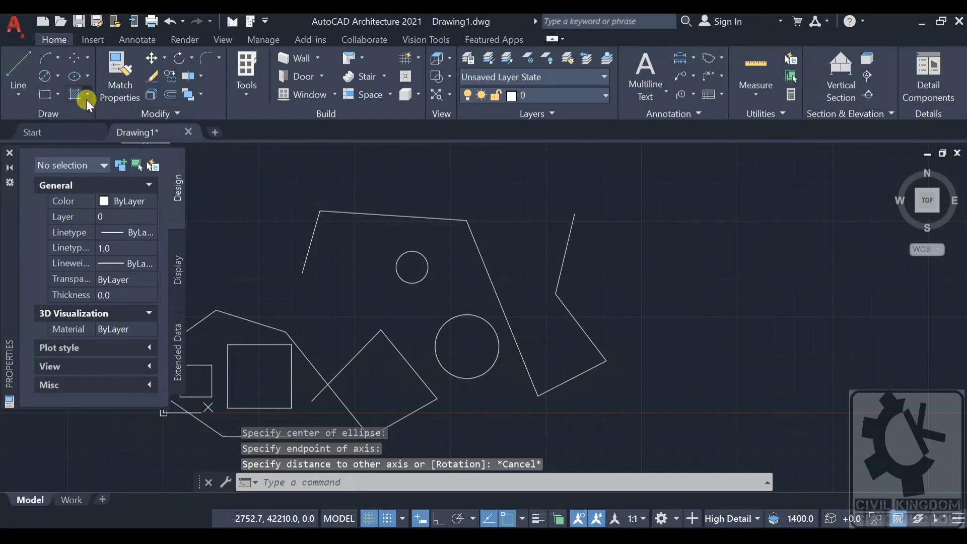
pyautogui.click(57, 92)
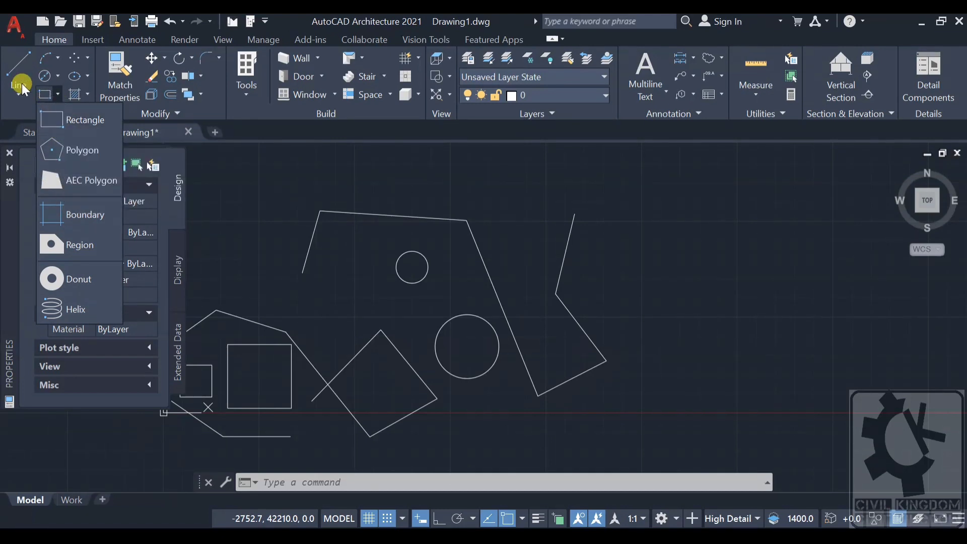
pyautogui.click(439, 185)
# - Select the 10000 square, start and cancel selection windows in the empty area above it, and clear the selection
pyautogui.moveTo(357, 270); pyautogui.dragTo(480, 260, button='middle')
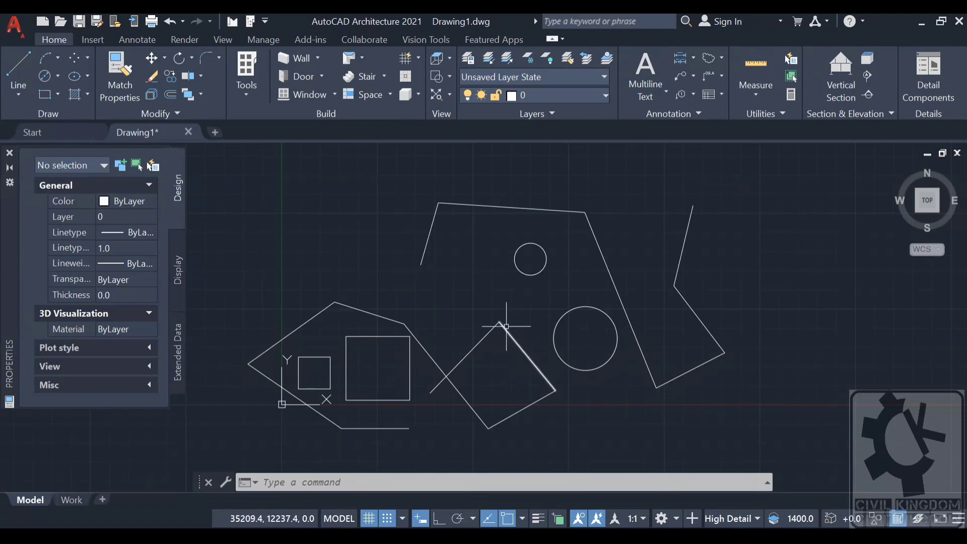
pyautogui.scroll(-6, 501, 323)
pyautogui.scroll(2, 499, 321)
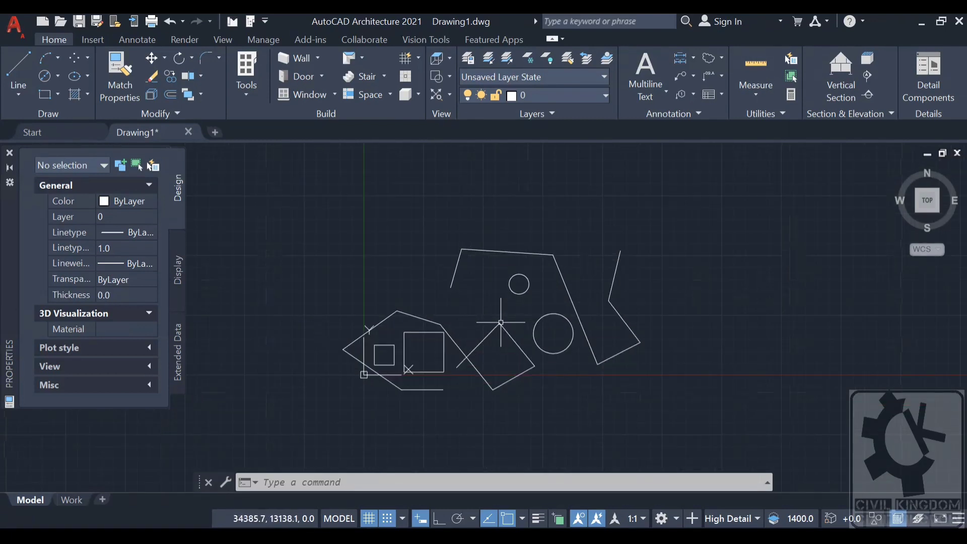
pyautogui.scroll(2, 572, 366)
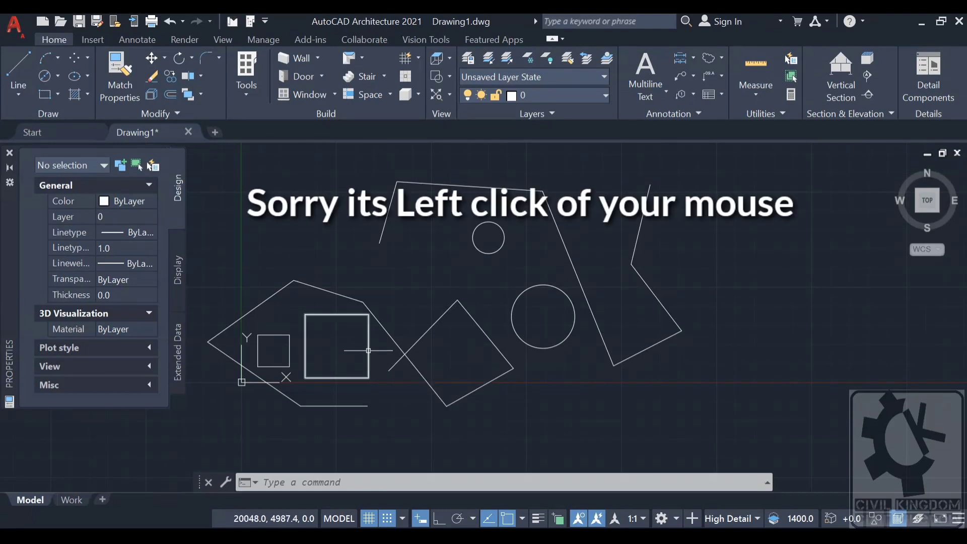
pyautogui.click(368, 350)
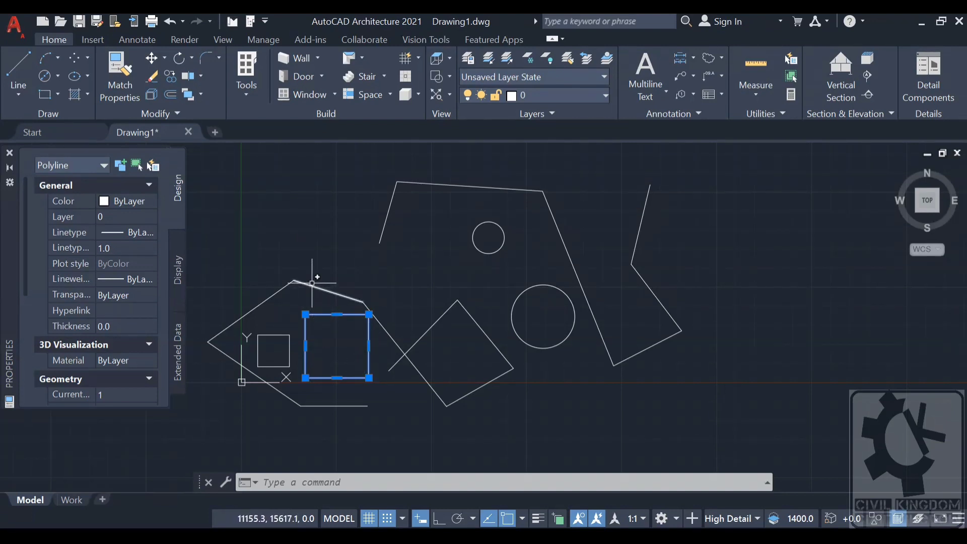
pyautogui.moveTo(311, 285)
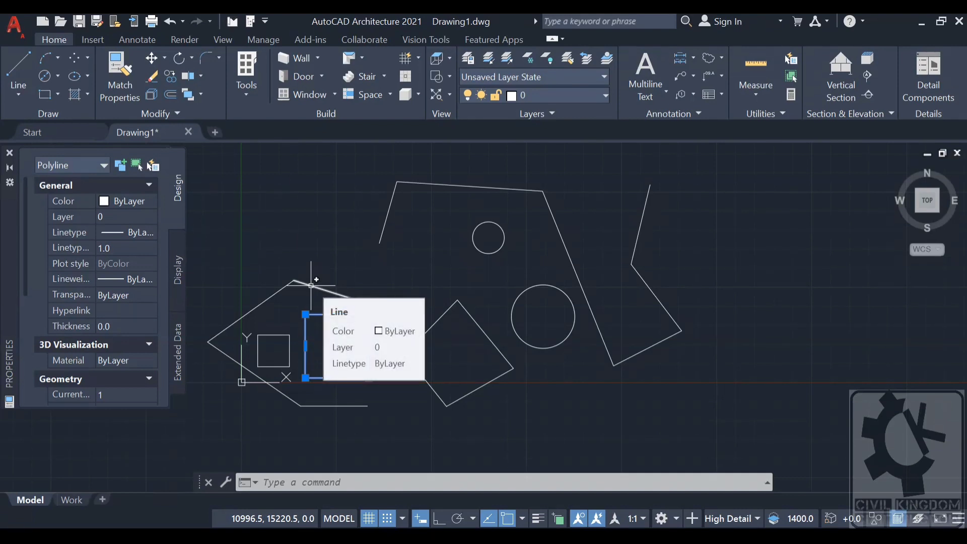
pyautogui.click(376, 282)
pyautogui.press('Escape')
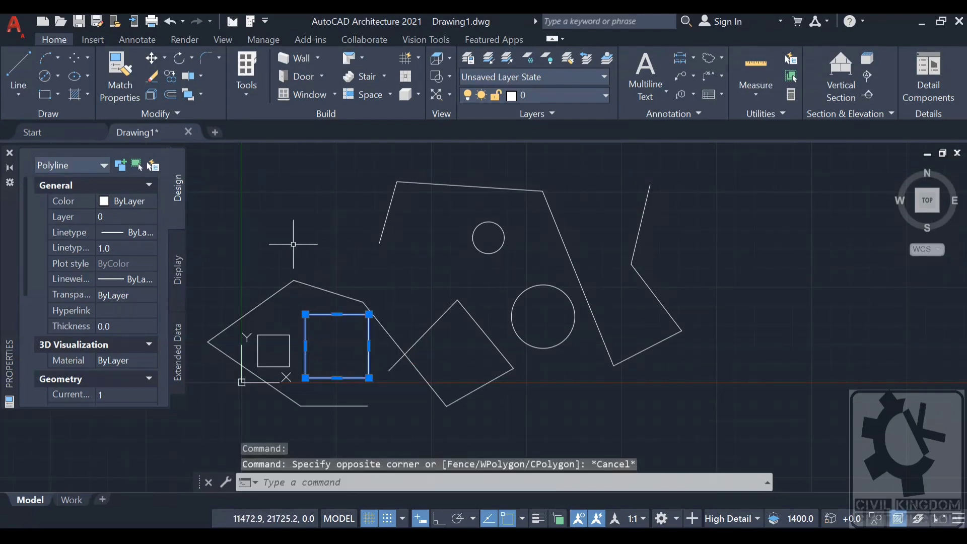
pyautogui.click(213, 171)
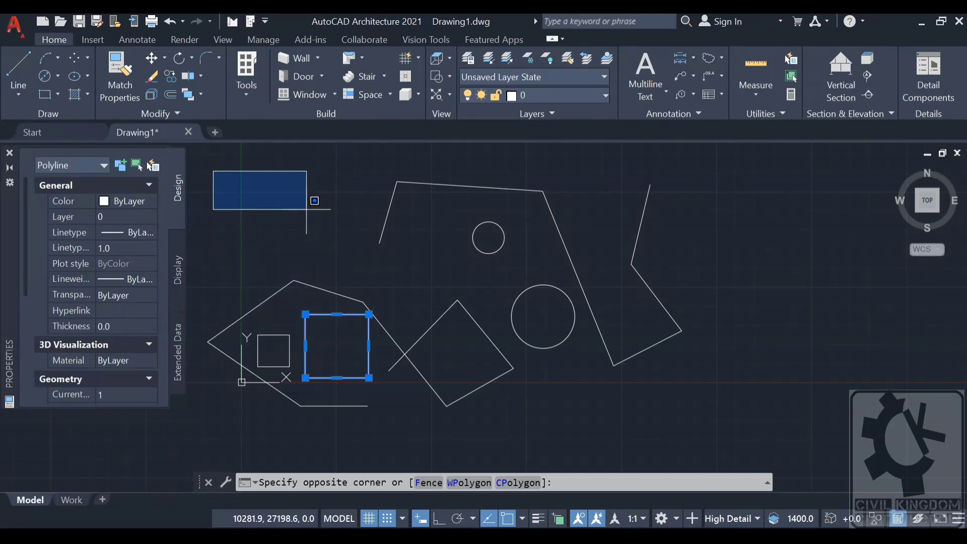
pyautogui.press('Escape')
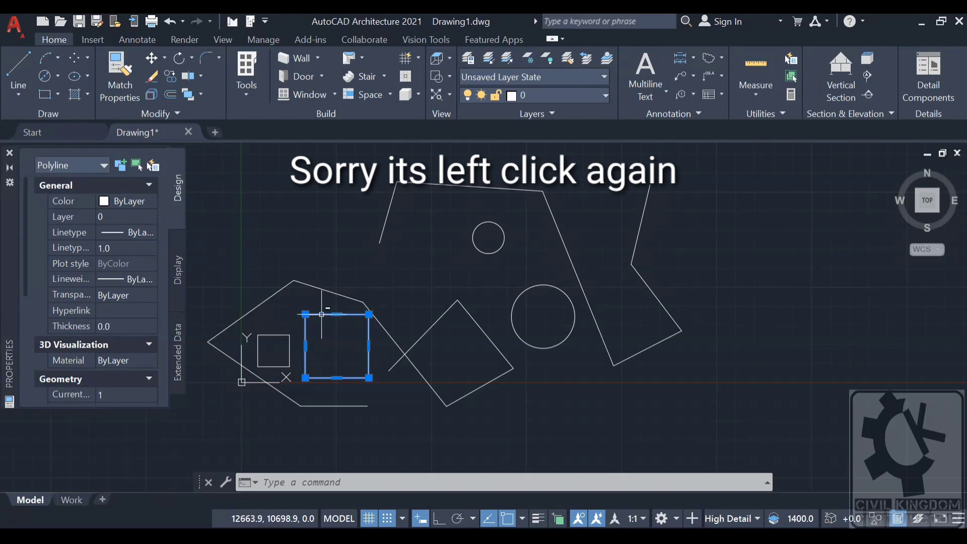
pyautogui.press('Escape')
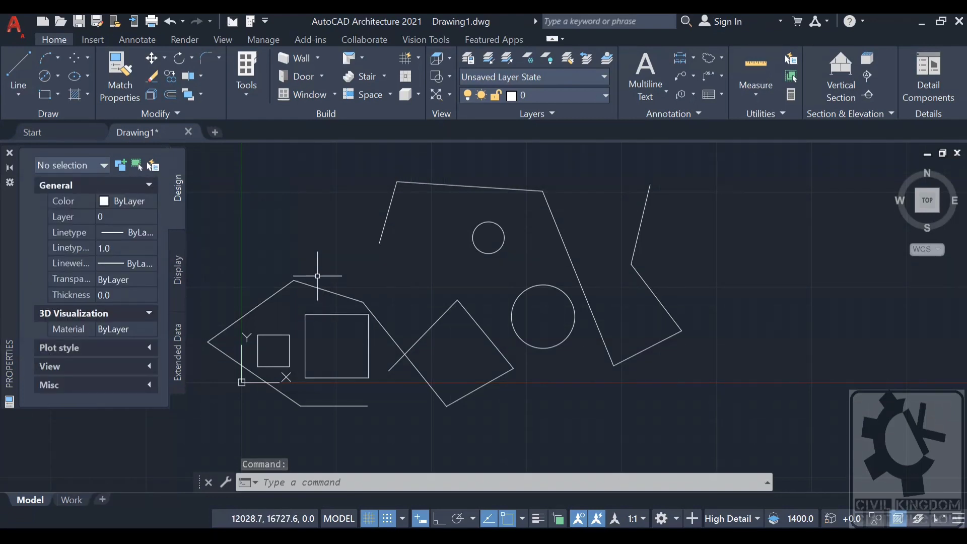
# - Select both squares and their surrounding line segments with a left-to-right window that fully encloses them, and clear the selection
pyautogui.click(202, 171)
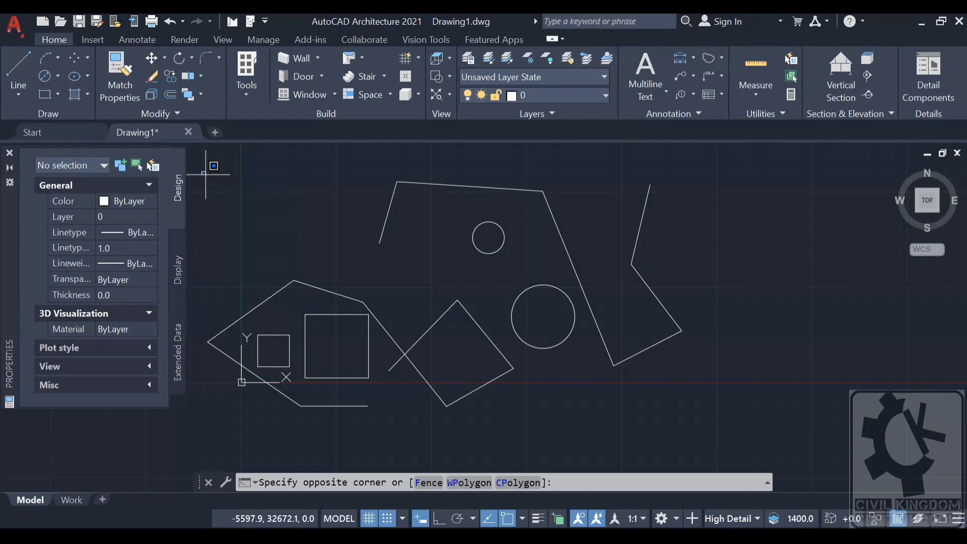
pyautogui.press('Escape')
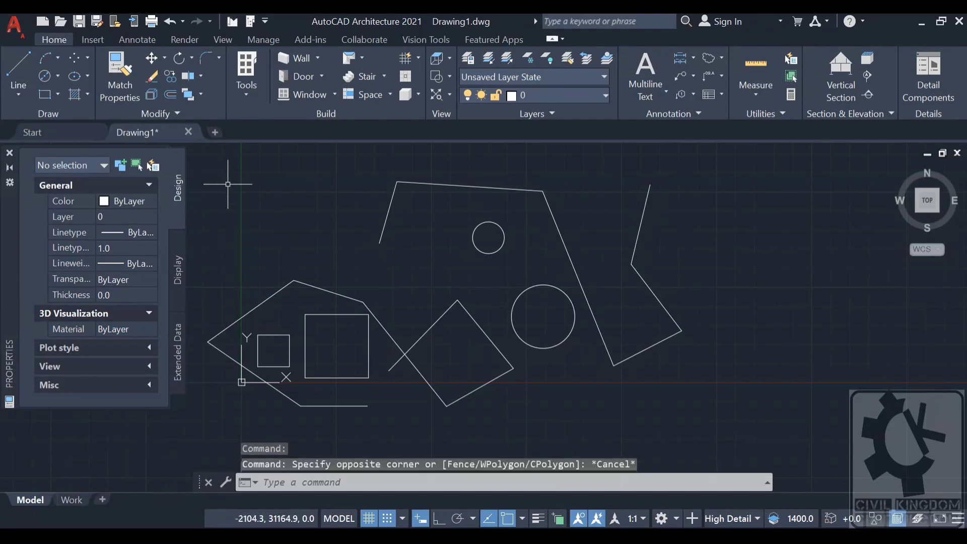
pyautogui.click(206, 169)
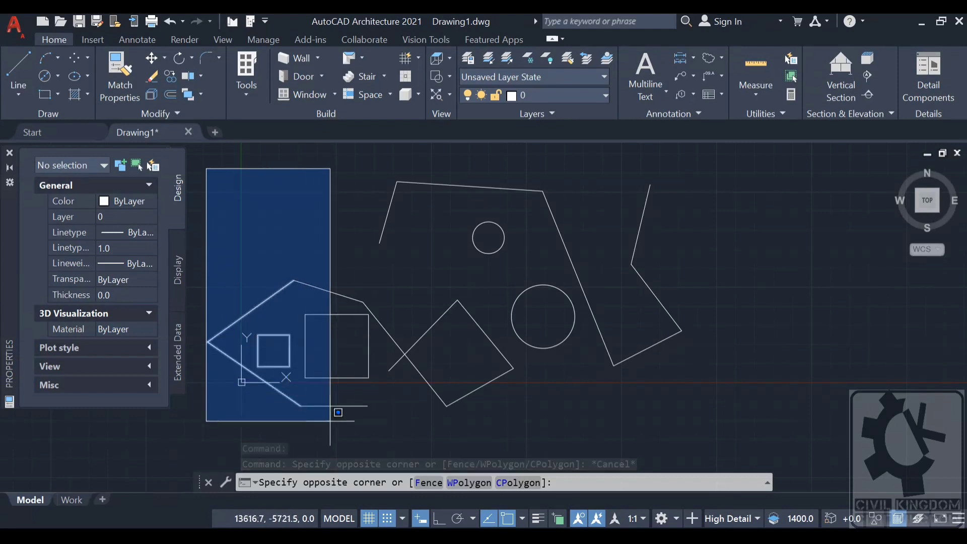
pyautogui.click(381, 440)
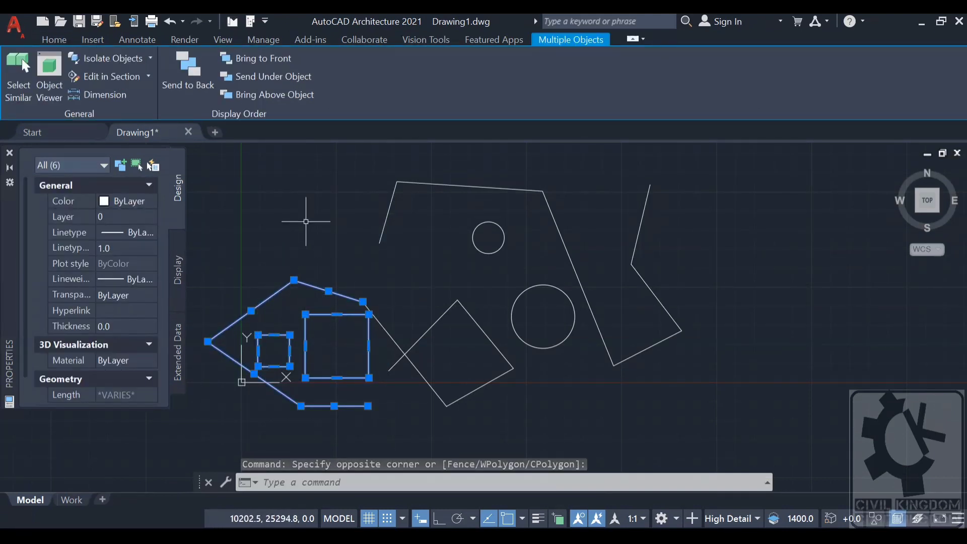
pyautogui.press('Escape')
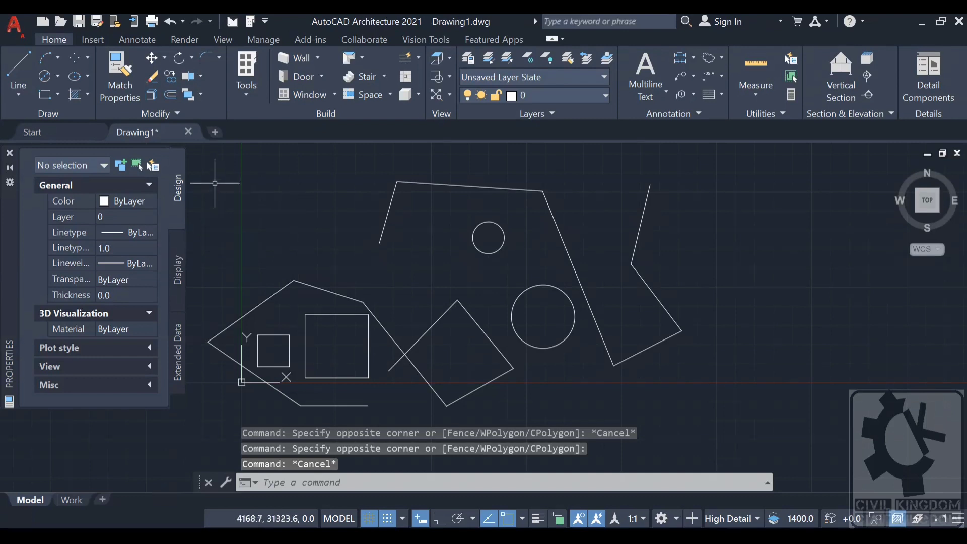
# - Window-select only the smaller square, add the larger square and surrounding lines with a wider enclosing window, and clear the selection
pyautogui.click(208, 174)
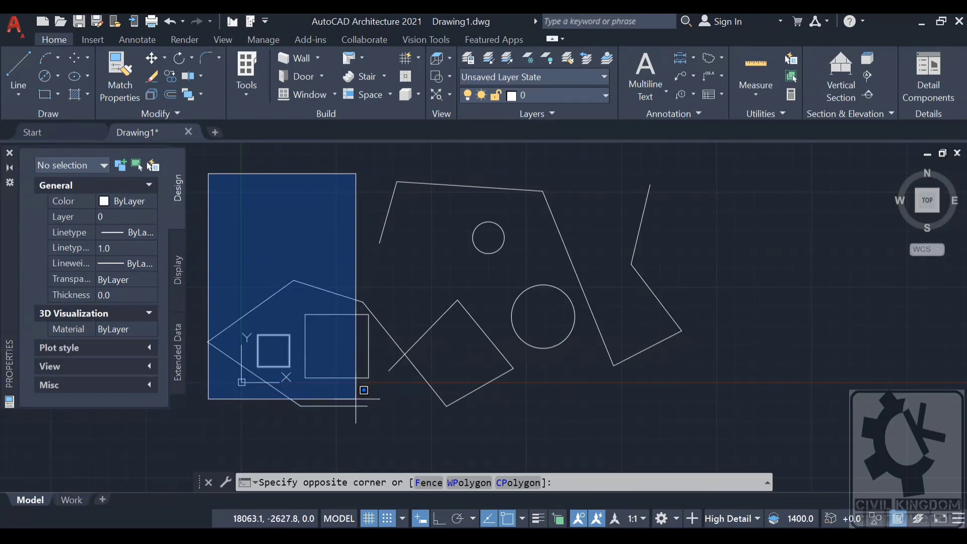
pyautogui.click(337, 430)
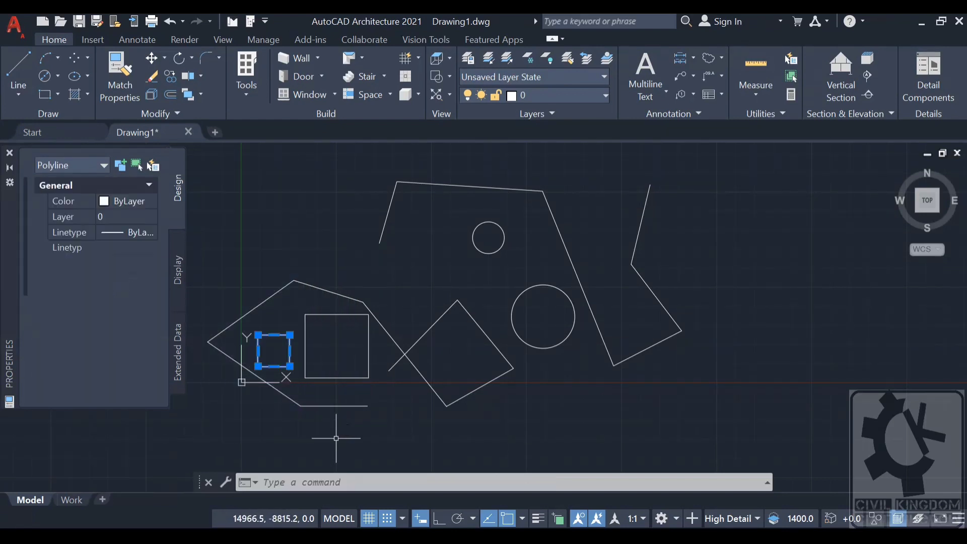
pyautogui.click(200, 206)
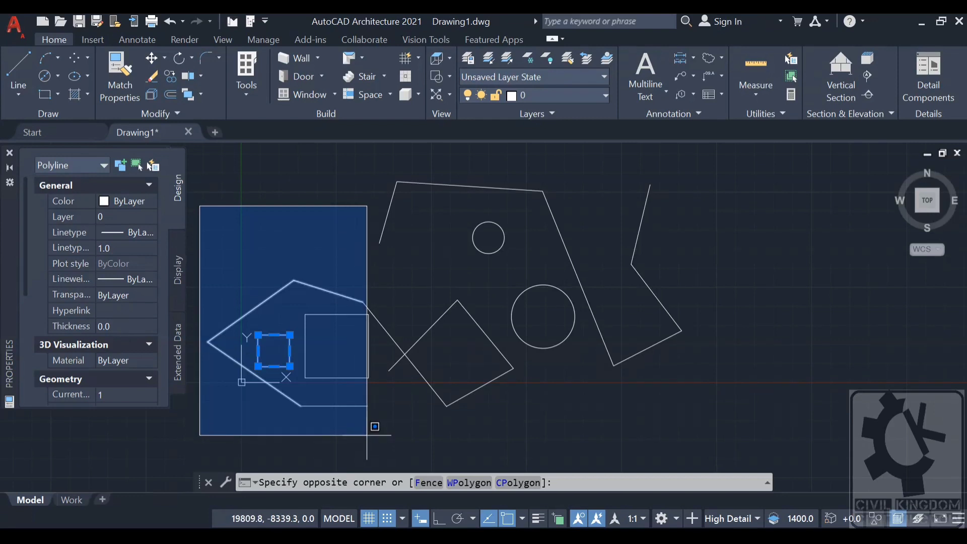
pyautogui.click(398, 445)
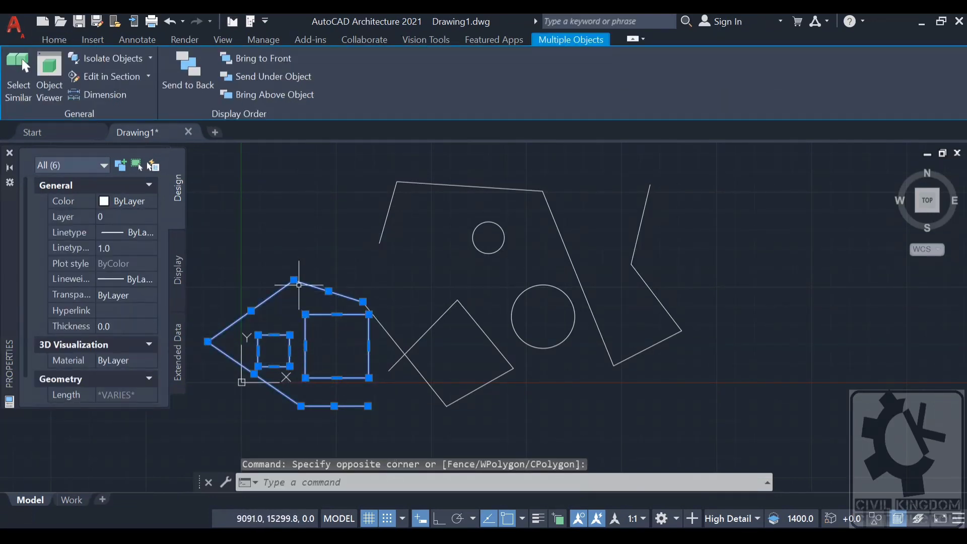
pyautogui.press('Escape')
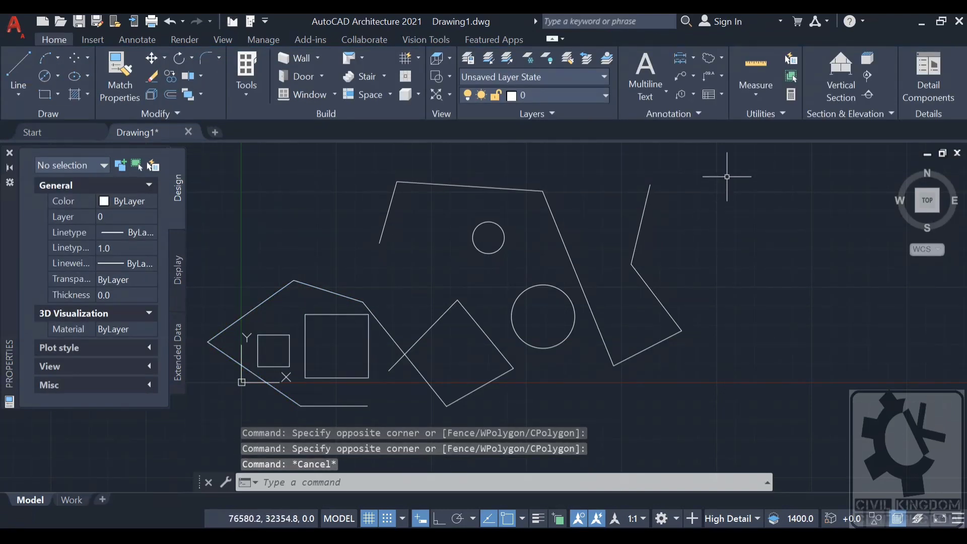
# - Select the polyline, circles, larger square and touched lines with a right-to-left crossing window, clear the selection, and start another crossing window
pyautogui.click(728, 176)
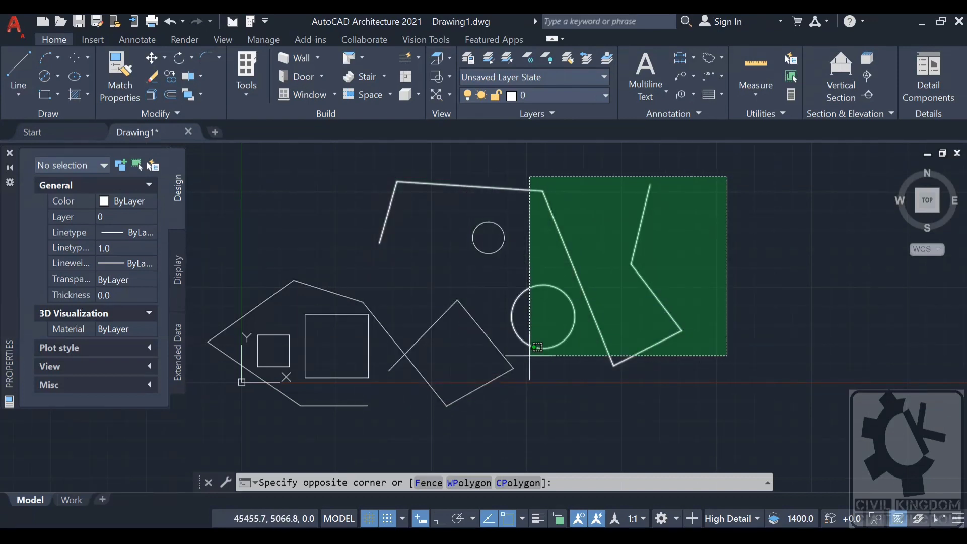
pyautogui.click(361, 423)
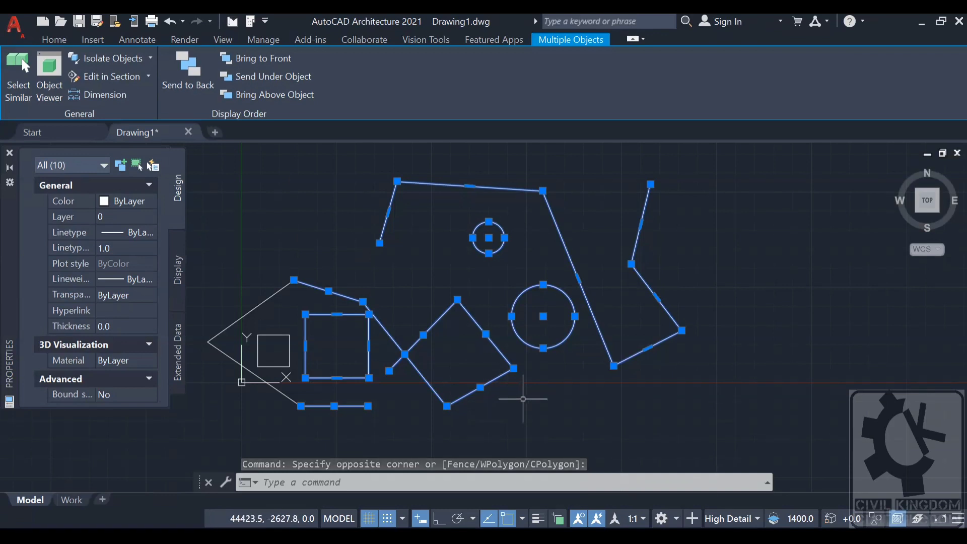
pyautogui.press('Escape')
pyautogui.click(721, 171)
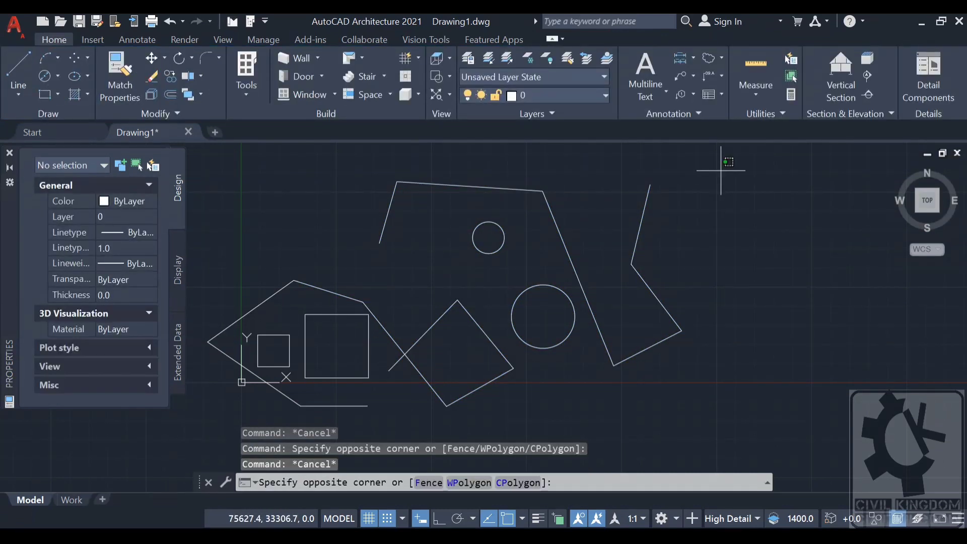